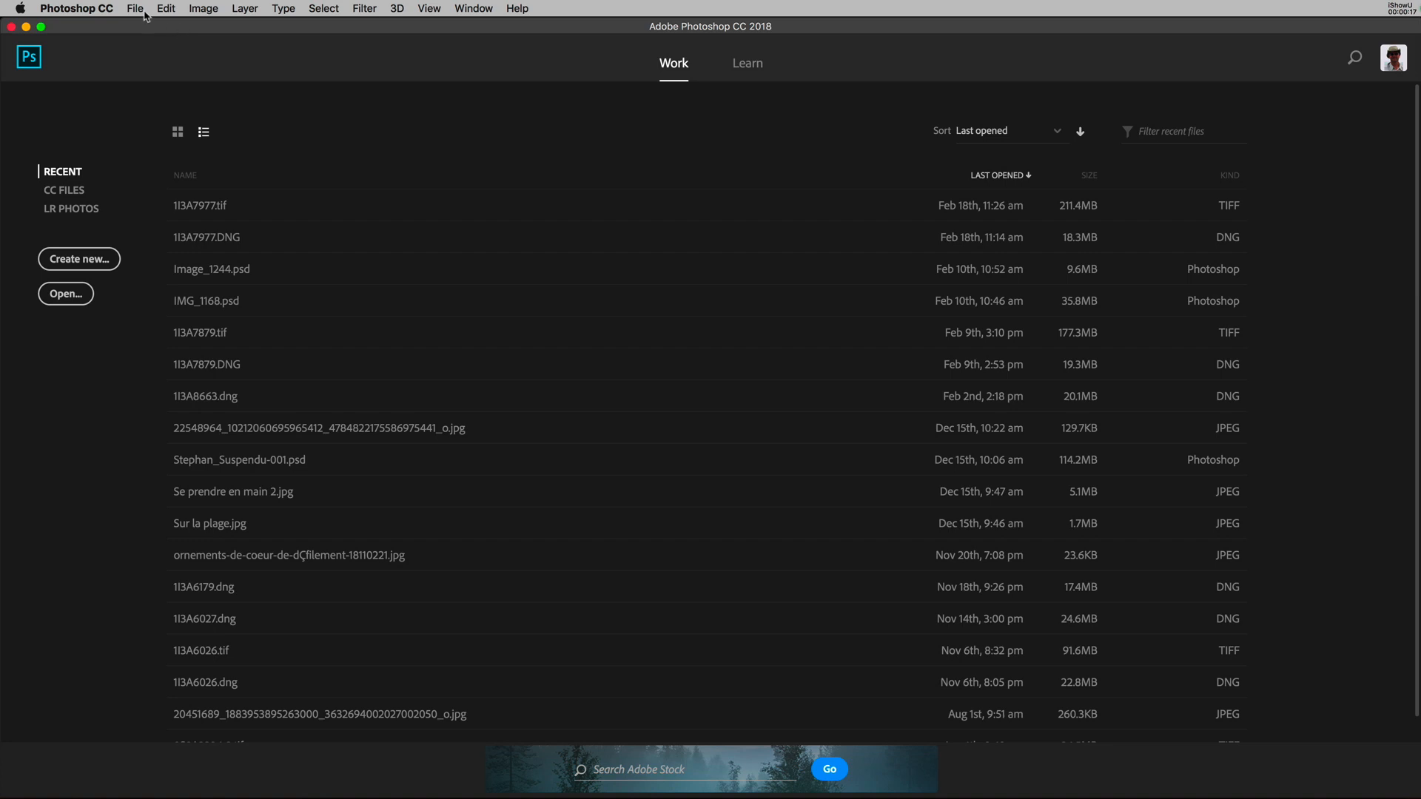
Load Levitation-1.tif and Levitation-2.tif from the Levitation folder into one stack, with automatic alignment of the source images on
{"action": "left_click", "coordinate": [137, 8]}
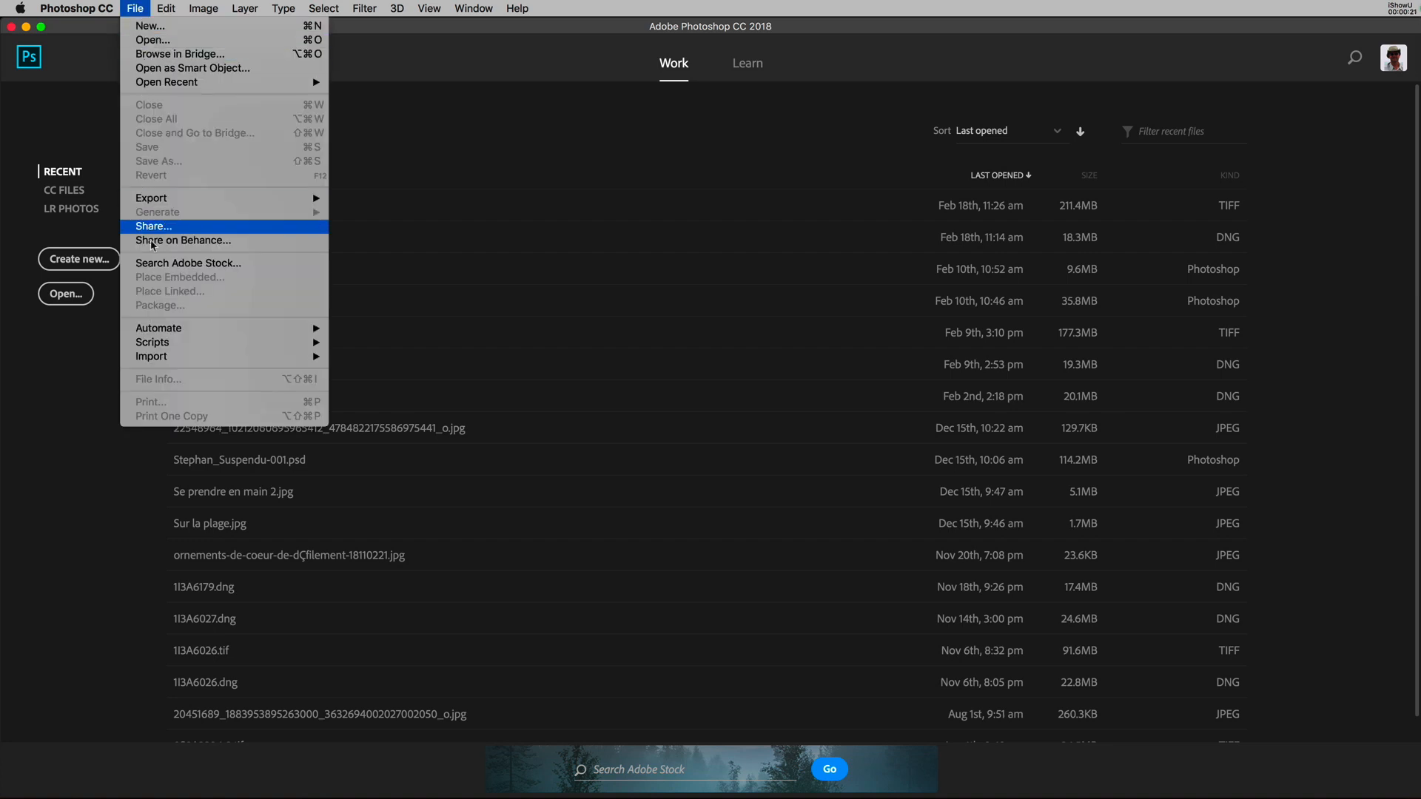
{"action": "mouse_move", "coordinate": [167, 345]}
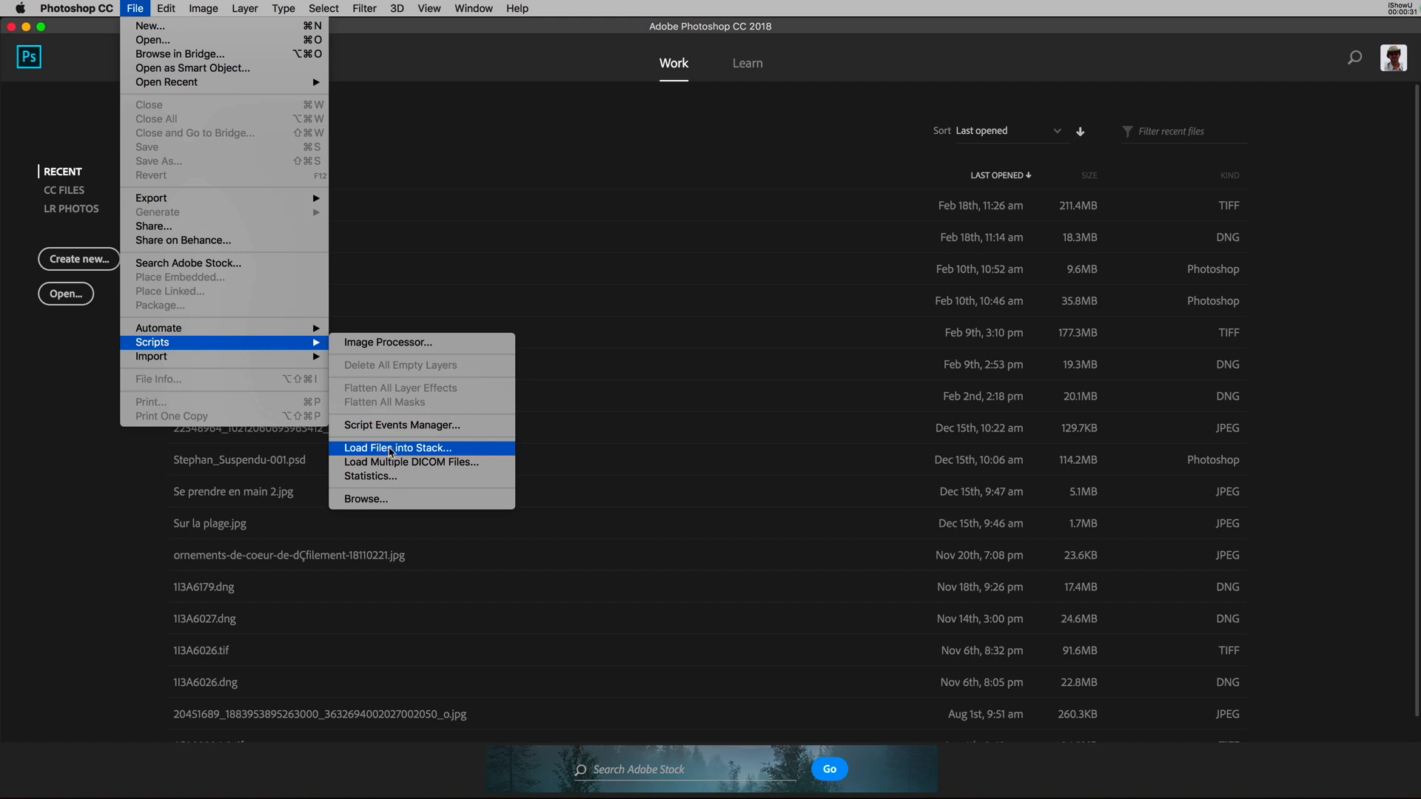
{"action": "left_click", "coordinate": [393, 449]}
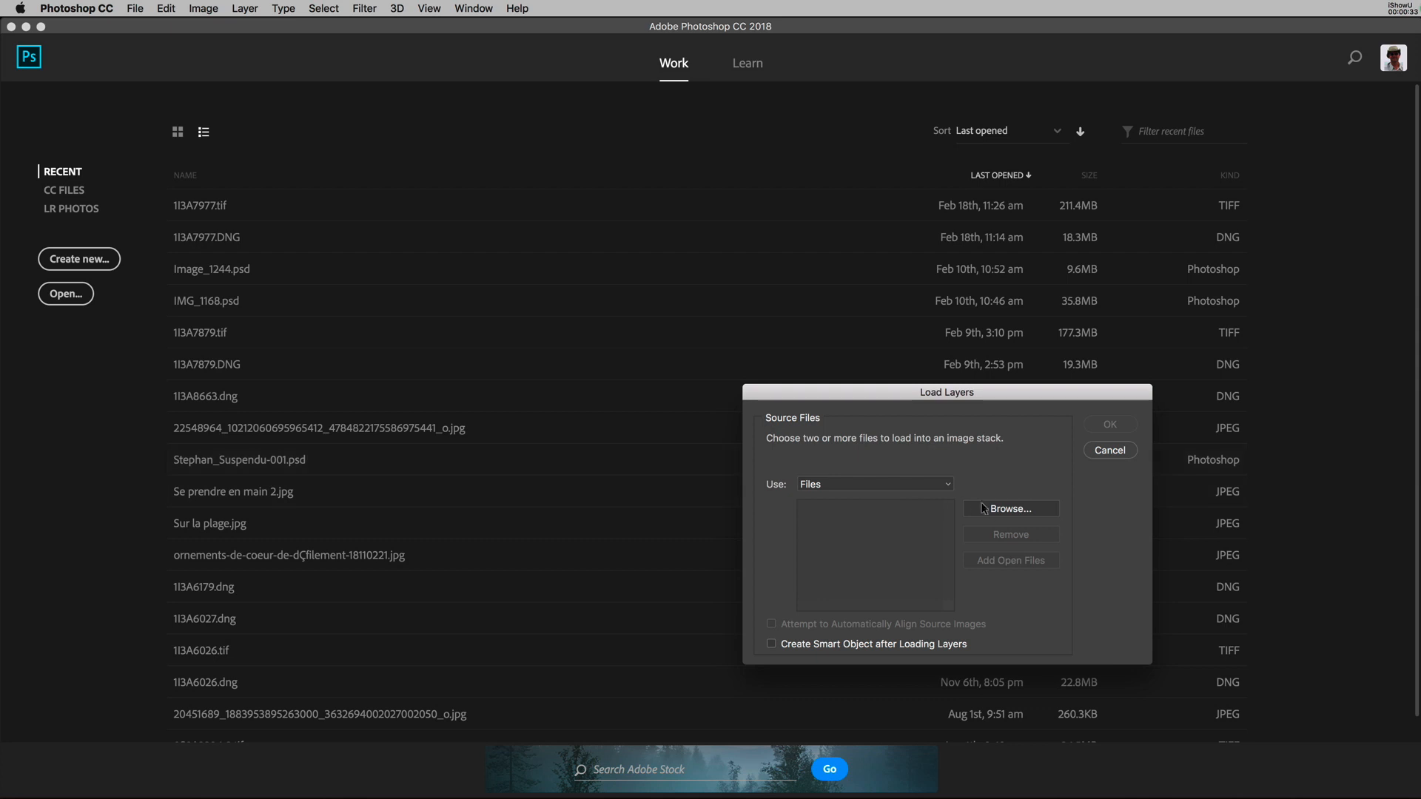
{"action": "left_click", "coordinate": [996, 510]}
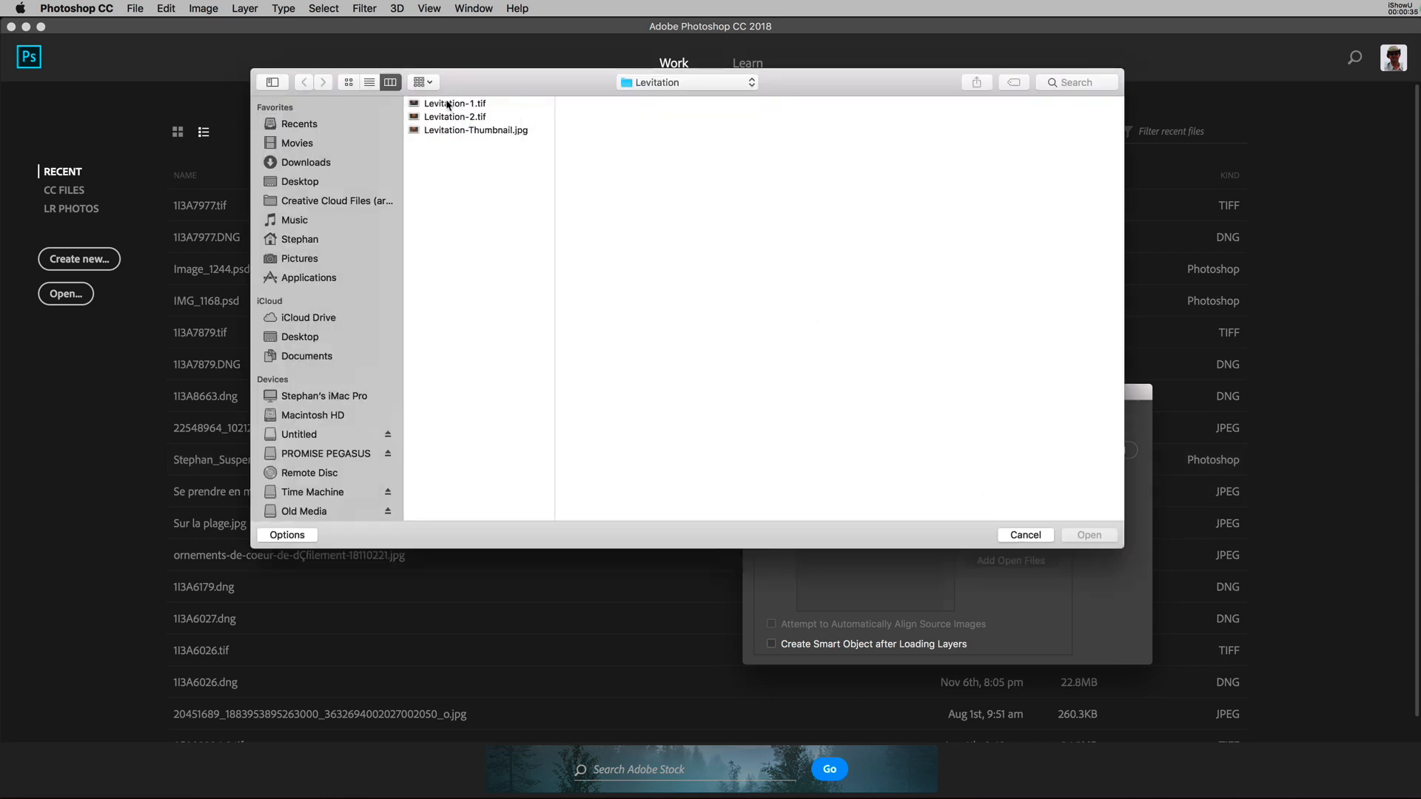
{"action": "left_click", "coordinate": [447, 105]}
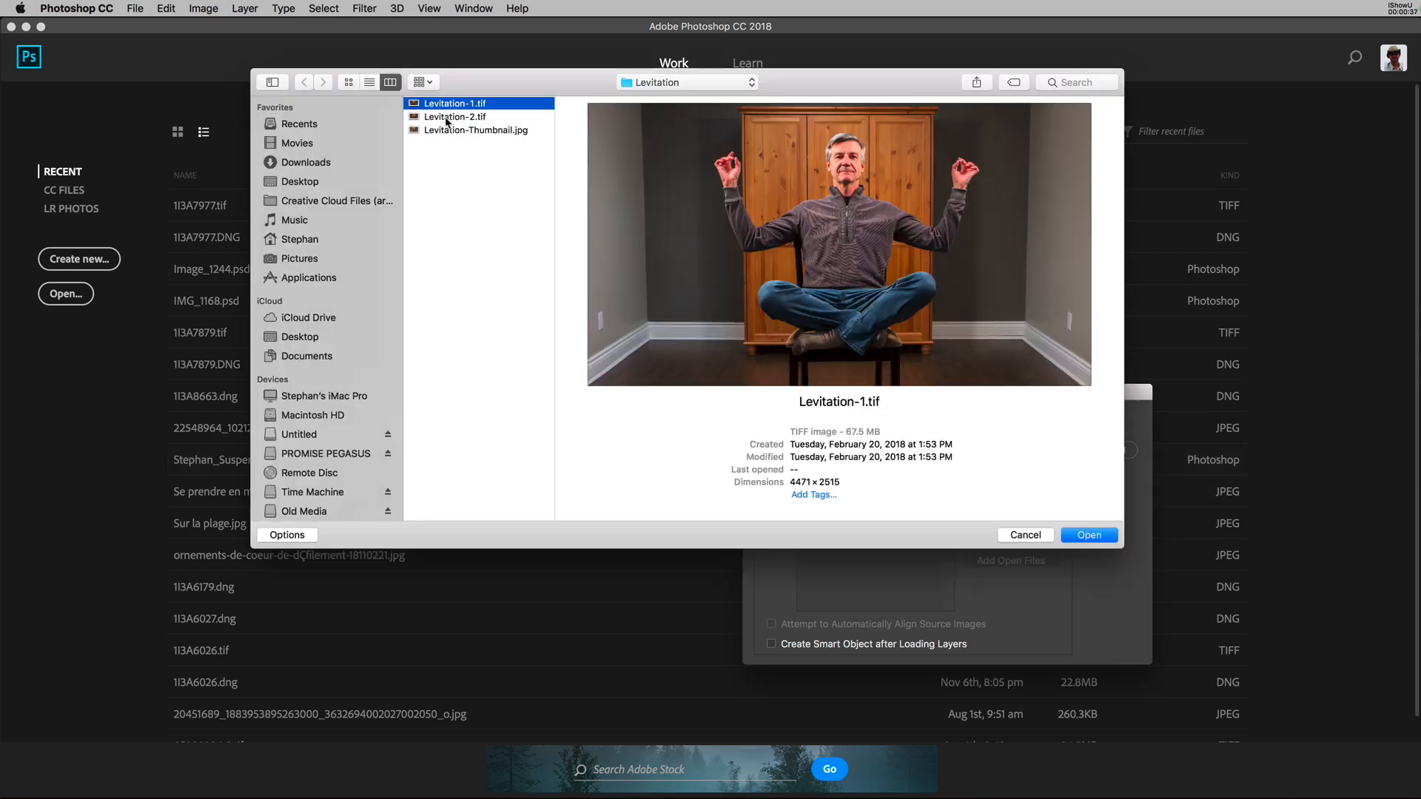
{"action": "left_click", "coordinate": [447, 117], "text": "shift"}
{"action": "left_click", "coordinate": [1100, 538]}
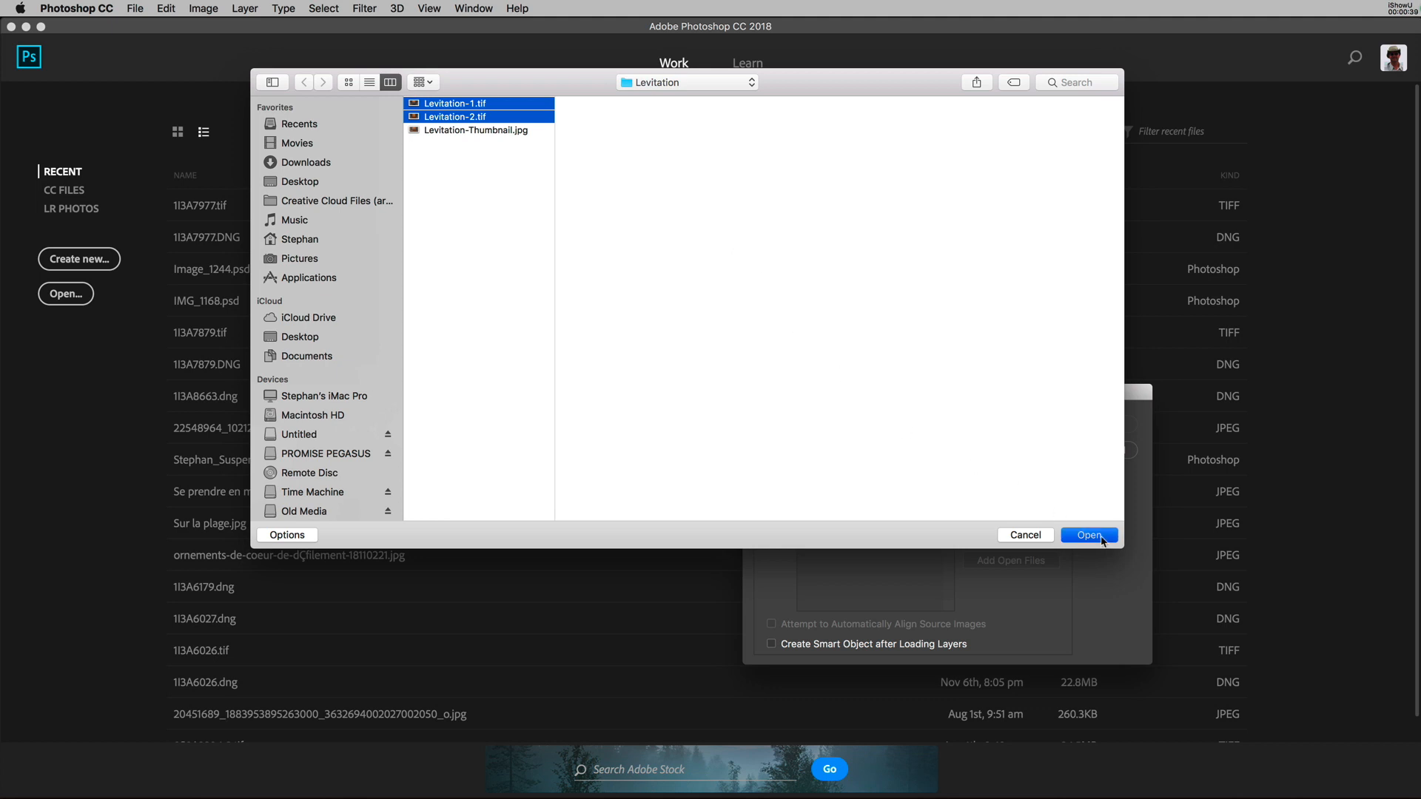
{"action": "left_click_drag", "start_coordinate": [1000, 405], "coordinate": [838, 260]}
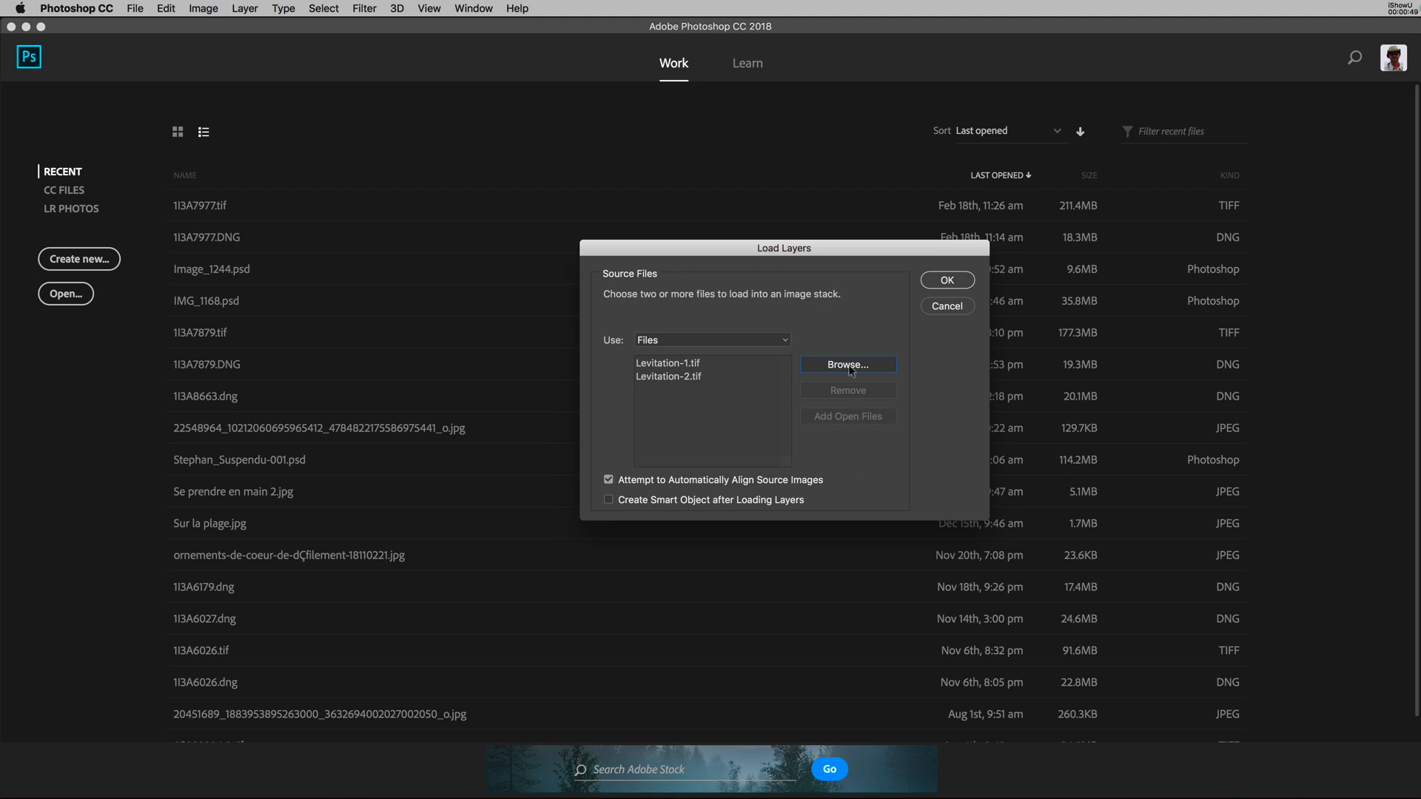
{"action": "left_click", "coordinate": [948, 281]}
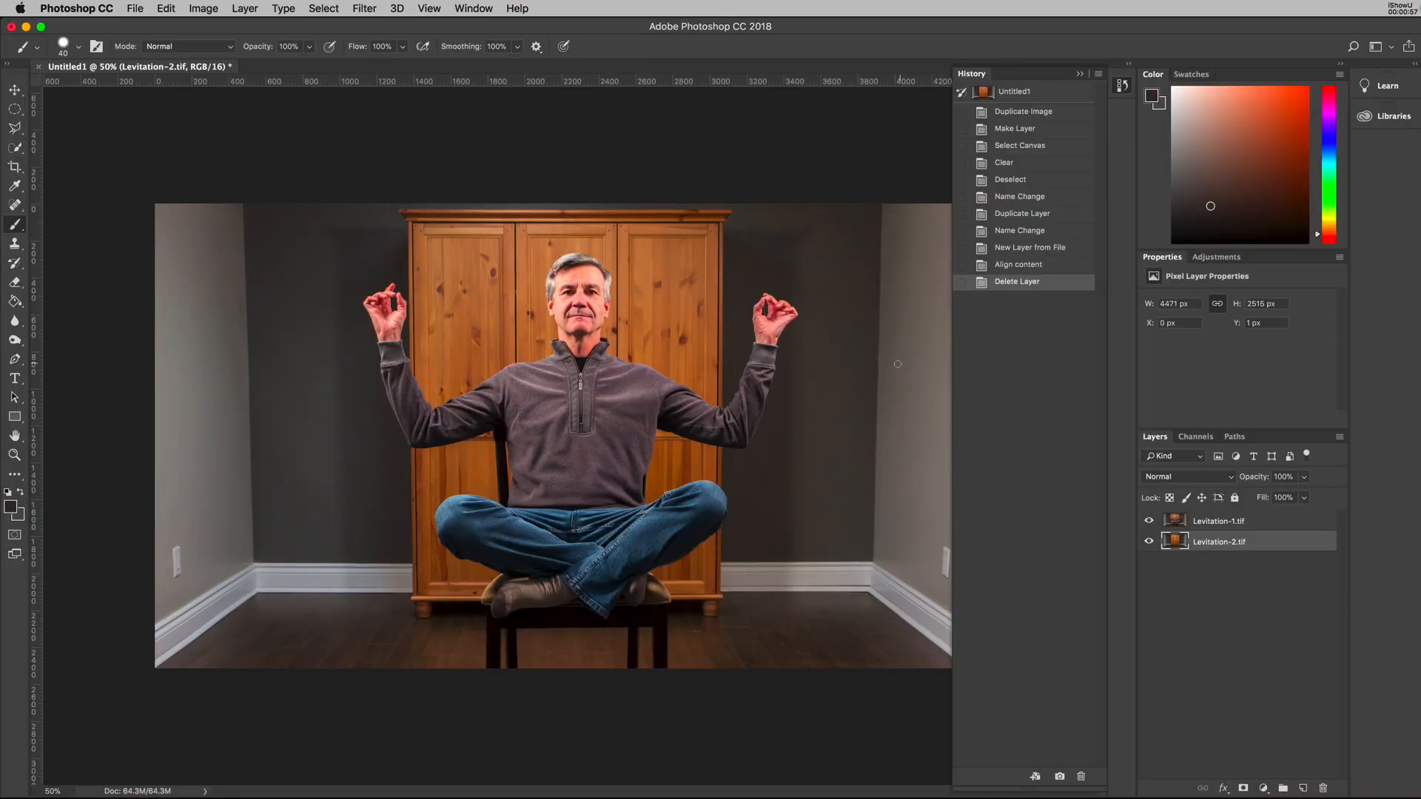
Collapse the History panel and hide and reshow the Levitation-1.tif layer to examine the empty room underneath
{"action": "left_click", "coordinate": [1080, 73]}
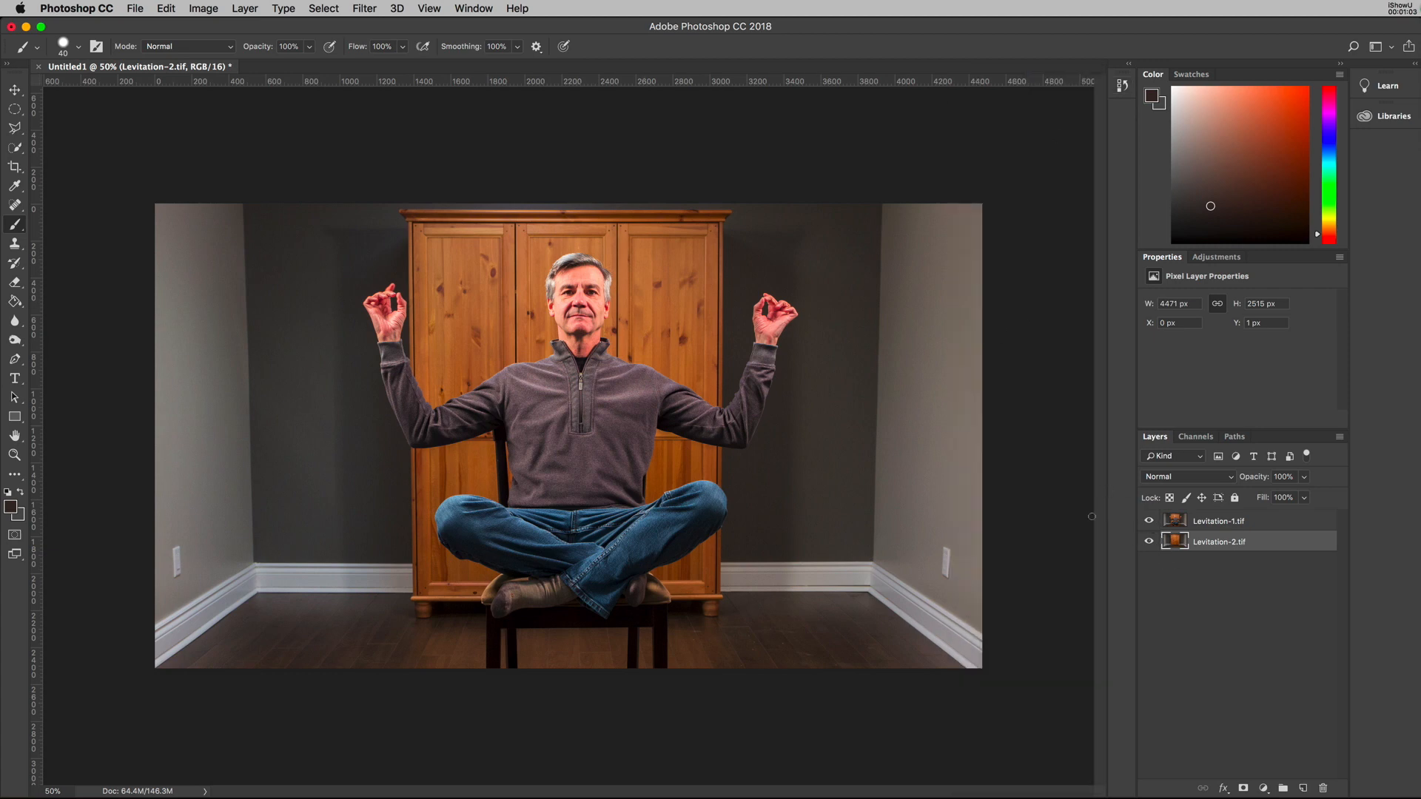
{"action": "left_click", "coordinate": [1149, 523]}
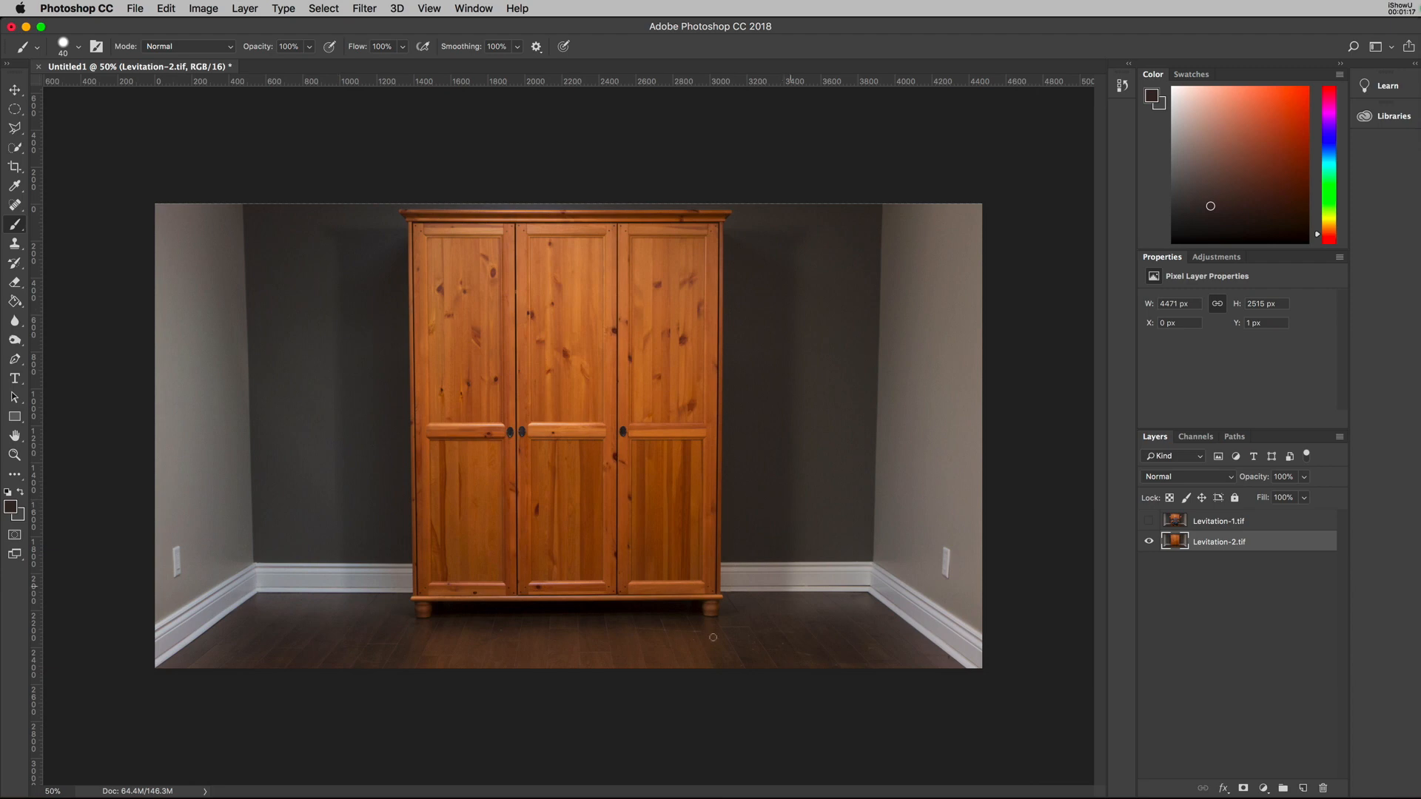
{"action": "left_click", "coordinate": [1148, 521]}
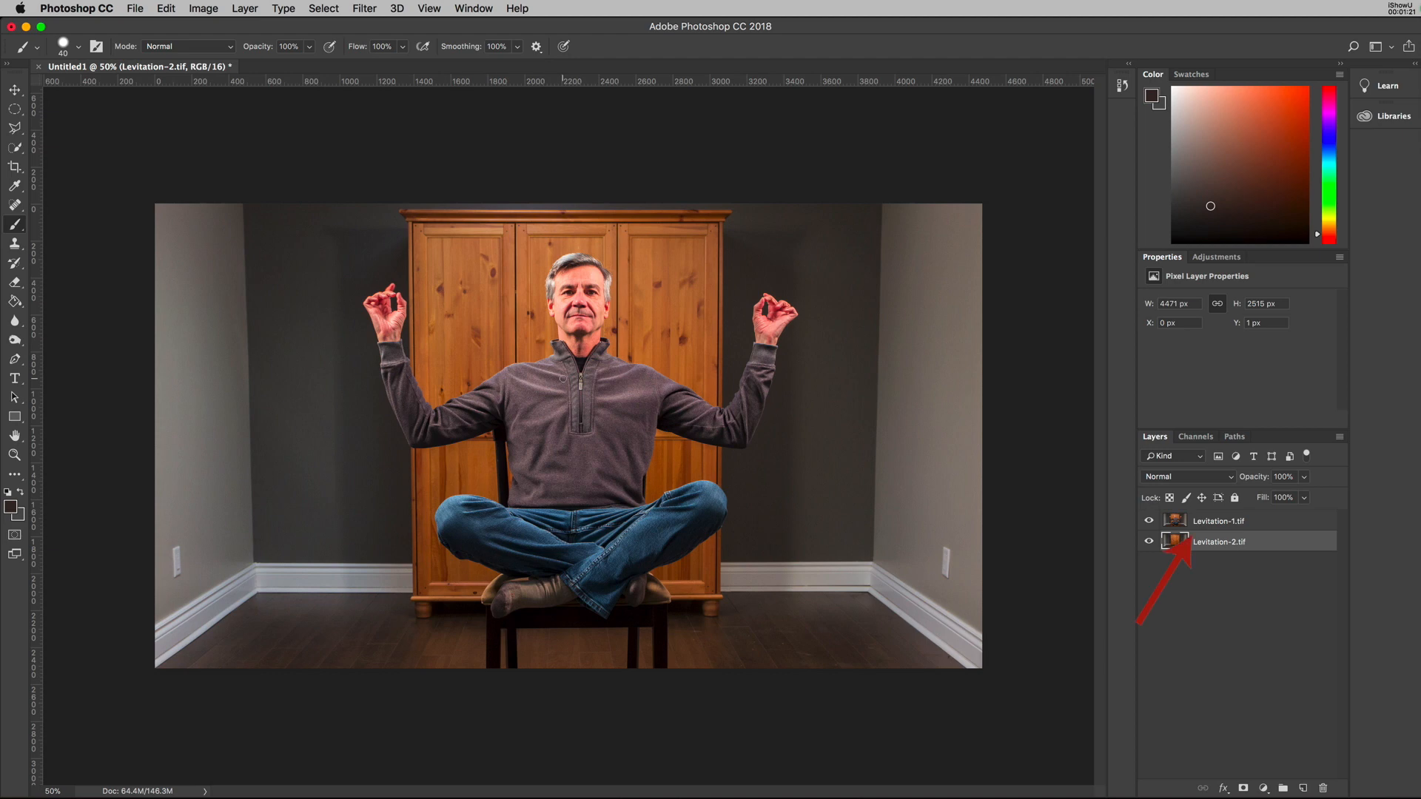
Add a white layer mask to the Levitation-1.tif layer
{"action": "left_click", "coordinate": [1207, 523]}
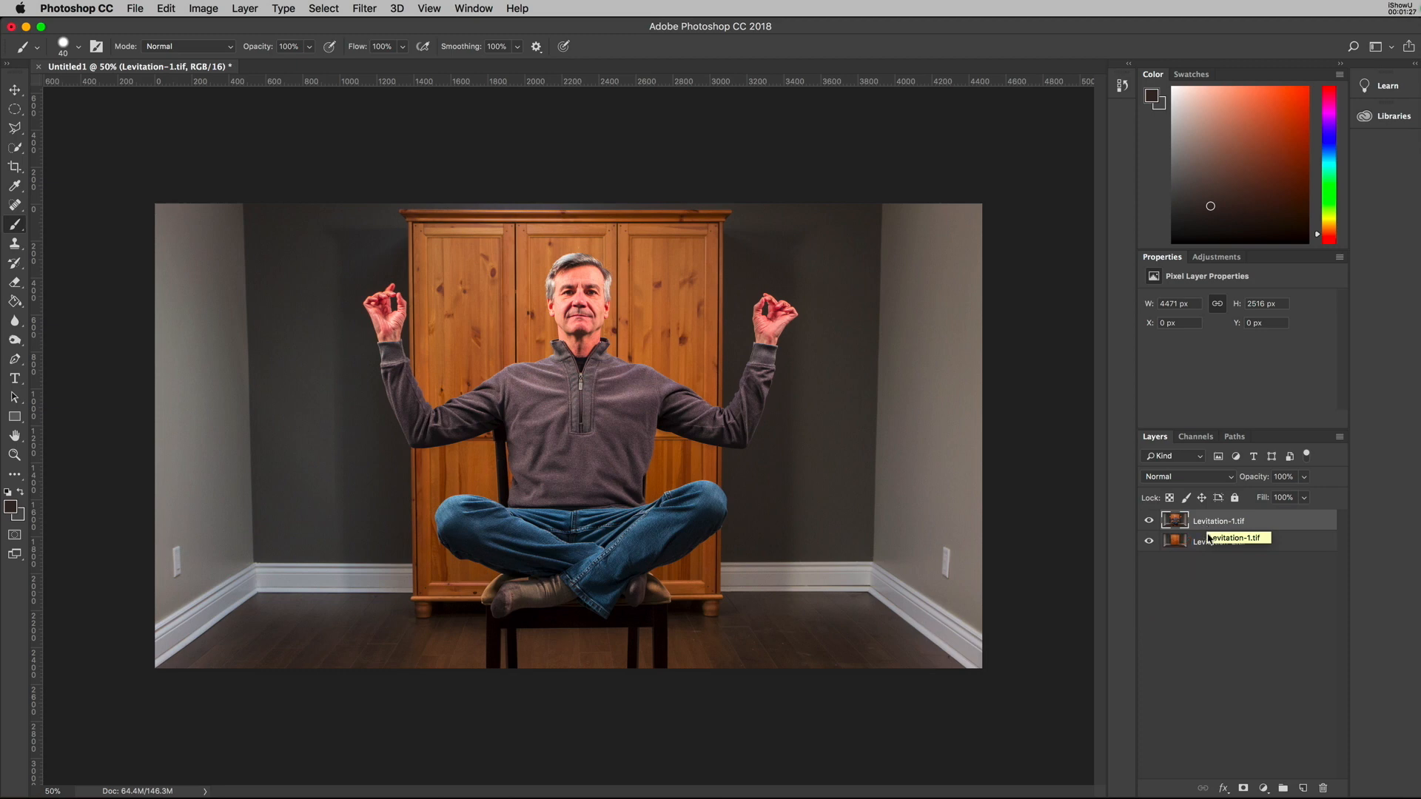
{"action": "left_click", "coordinate": [1243, 789]}
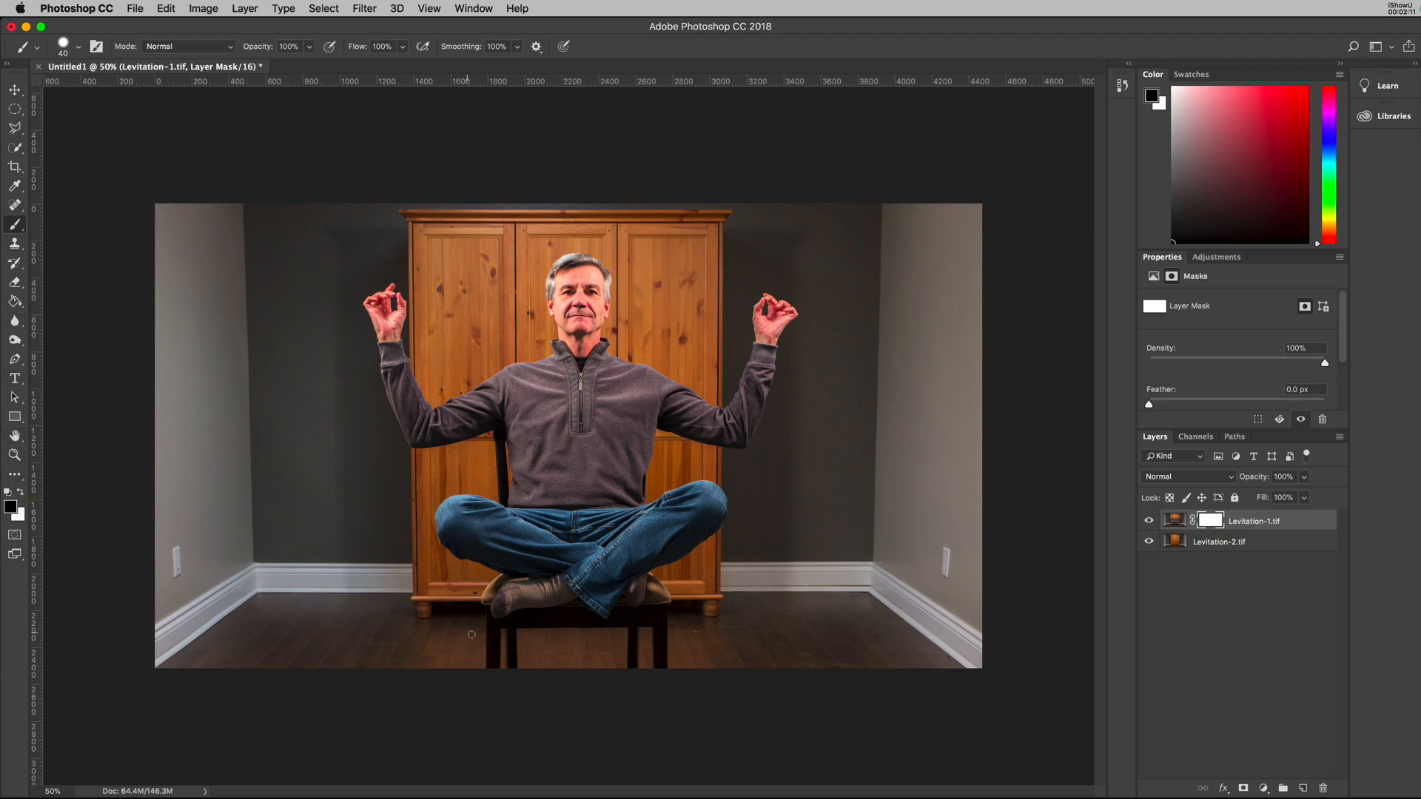
Paint black on the layer mask with an 80 px brush to hide the chair's legs and seat frame below the feet
{"action": "scroll", "coordinate": [494, 635], "scroll_direction": "up", "scroll_amount": 10}
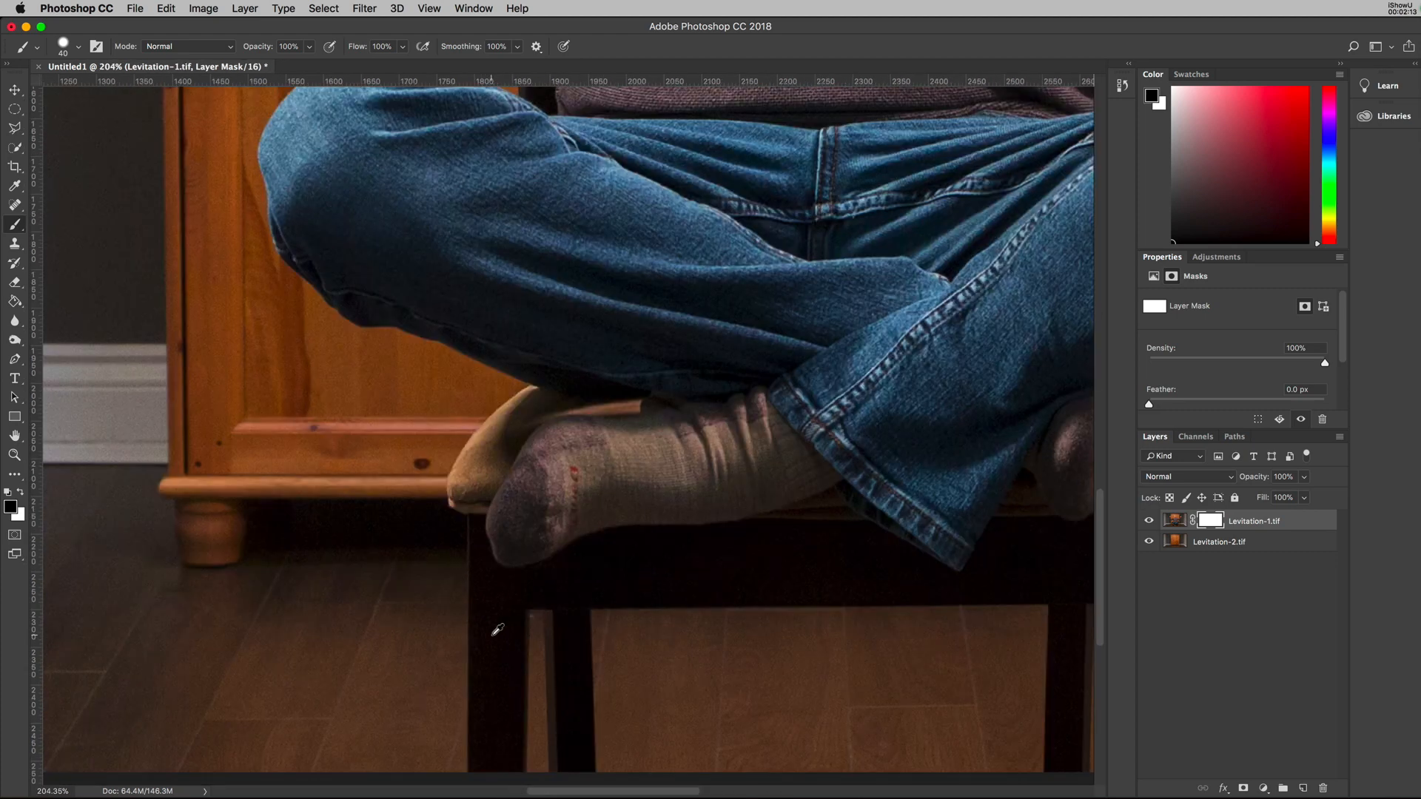
{"action": "left_click_drag", "start_coordinate": [546, 636], "coordinate": [374, 492]}
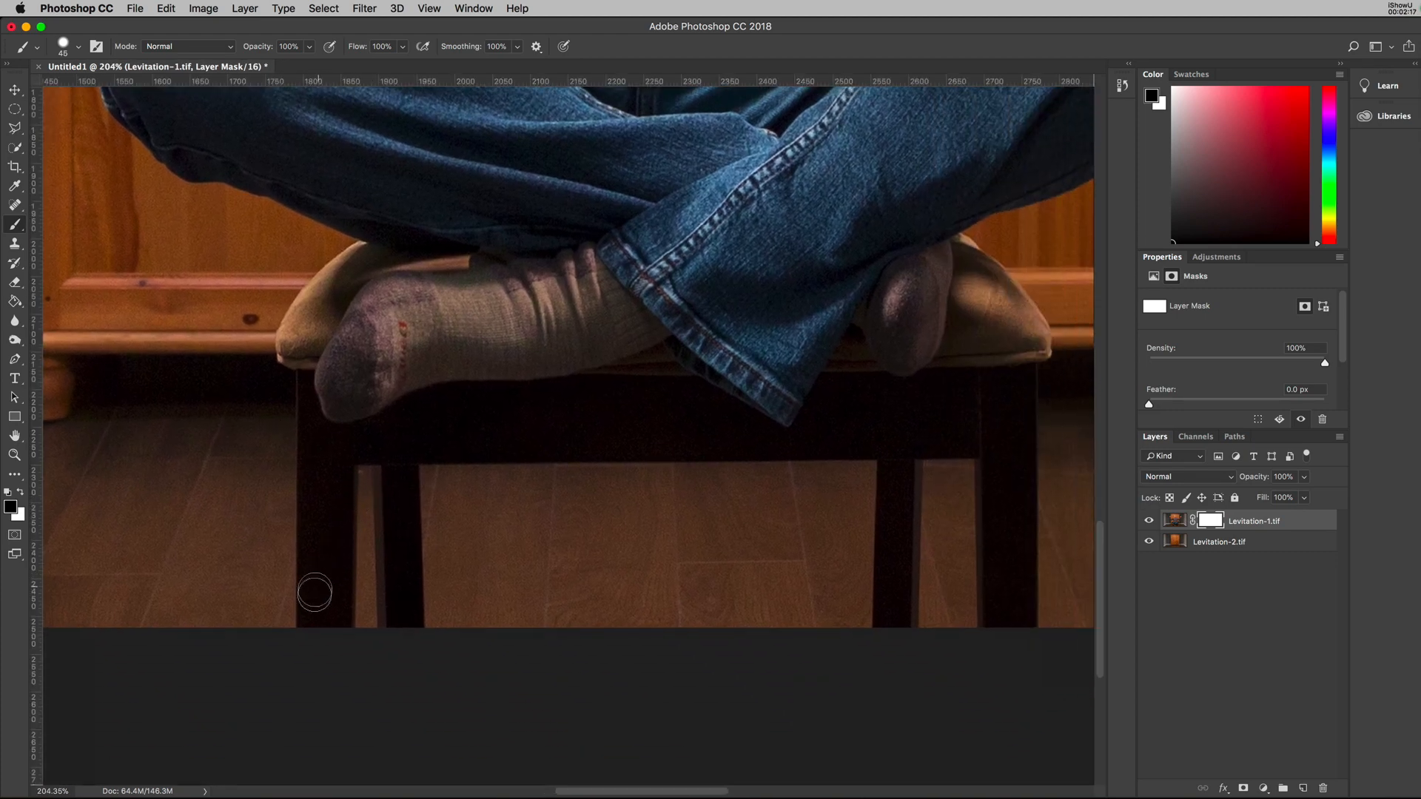
{"action": "key", "text": "bracketright"}
{"action": "key", "text": "bracketright"}
{"action": "key", "text": "bracketright"}
{"action": "key", "text": "bracketright"}
{"action": "mouse_move", "coordinate": [292, 612]}
{"action": "left_mouse_down"}
{"action": "mouse_move", "coordinate": [434, 616]}
{"action": "mouse_move", "coordinate": [428, 580]}
{"action": "mouse_move", "coordinate": [410, 594]}
{"action": "mouse_move", "coordinate": [420, 634]}
{"action": "mouse_move", "coordinate": [418, 570]}
{"action": "mouse_move", "coordinate": [271, 567]}
{"action": "mouse_move", "coordinate": [285, 566]}
{"action": "mouse_move", "coordinate": [297, 531]}
{"action": "mouse_move", "coordinate": [429, 529]}
{"action": "mouse_move", "coordinate": [428, 567]}
{"action": "mouse_move", "coordinate": [414, 533]}
{"action": "mouse_move", "coordinate": [249, 521]}
{"action": "mouse_move", "coordinate": [213, 583]}
{"action": "mouse_move", "coordinate": [252, 555]}
{"action": "mouse_move", "coordinate": [301, 478]}
{"action": "mouse_move", "coordinate": [430, 491]}
{"action": "mouse_move", "coordinate": [405, 481]}
{"action": "mouse_move", "coordinate": [451, 463]}
{"action": "mouse_move", "coordinate": [407, 450]}
{"action": "mouse_move", "coordinate": [439, 416]}
{"action": "mouse_move", "coordinate": [334, 452]}
{"action": "mouse_move", "coordinate": [310, 450]}
{"action": "mouse_move", "coordinate": [288, 415]}
{"action": "mouse_move", "coordinate": [300, 471]}
{"action": "mouse_move", "coordinate": [370, 462]}
{"action": "mouse_move", "coordinate": [431, 414]}
{"action": "mouse_move", "coordinate": [563, 410]}
{"action": "mouse_move", "coordinate": [657, 379]}
{"action": "mouse_move", "coordinate": [802, 471]}
{"action": "mouse_move", "coordinate": [616, 440]}
{"action": "mouse_move", "coordinate": [421, 457]}
{"action": "mouse_move", "coordinate": [612, 446]}
{"action": "mouse_move", "coordinate": [802, 456]}
{"action": "mouse_move", "coordinate": [827, 422]}
{"action": "mouse_move", "coordinate": [843, 454]}
{"action": "mouse_move", "coordinate": [1031, 445]}
{"action": "mouse_move", "coordinate": [1033, 559]}
{"action": "mouse_move", "coordinate": [967, 607]}
{"action": "mouse_move", "coordinate": [904, 606]}
{"action": "mouse_move", "coordinate": [1048, 622]}
{"action": "mouse_move", "coordinate": [984, 587]}
{"action": "mouse_move", "coordinate": [841, 587]}
{"action": "mouse_move", "coordinate": [898, 581]}
{"action": "mouse_move", "coordinate": [891, 477]}
{"action": "mouse_move", "coordinate": [970, 523]}
{"action": "mouse_move", "coordinate": [991, 511]}
{"action": "mouse_move", "coordinate": [999, 580]}
{"action": "mouse_move", "coordinate": [1031, 507]}
{"action": "mouse_move", "coordinate": [1036, 326]}
{"action": "mouse_move", "coordinate": [1018, 292]}
{"action": "left_mouse_up"}
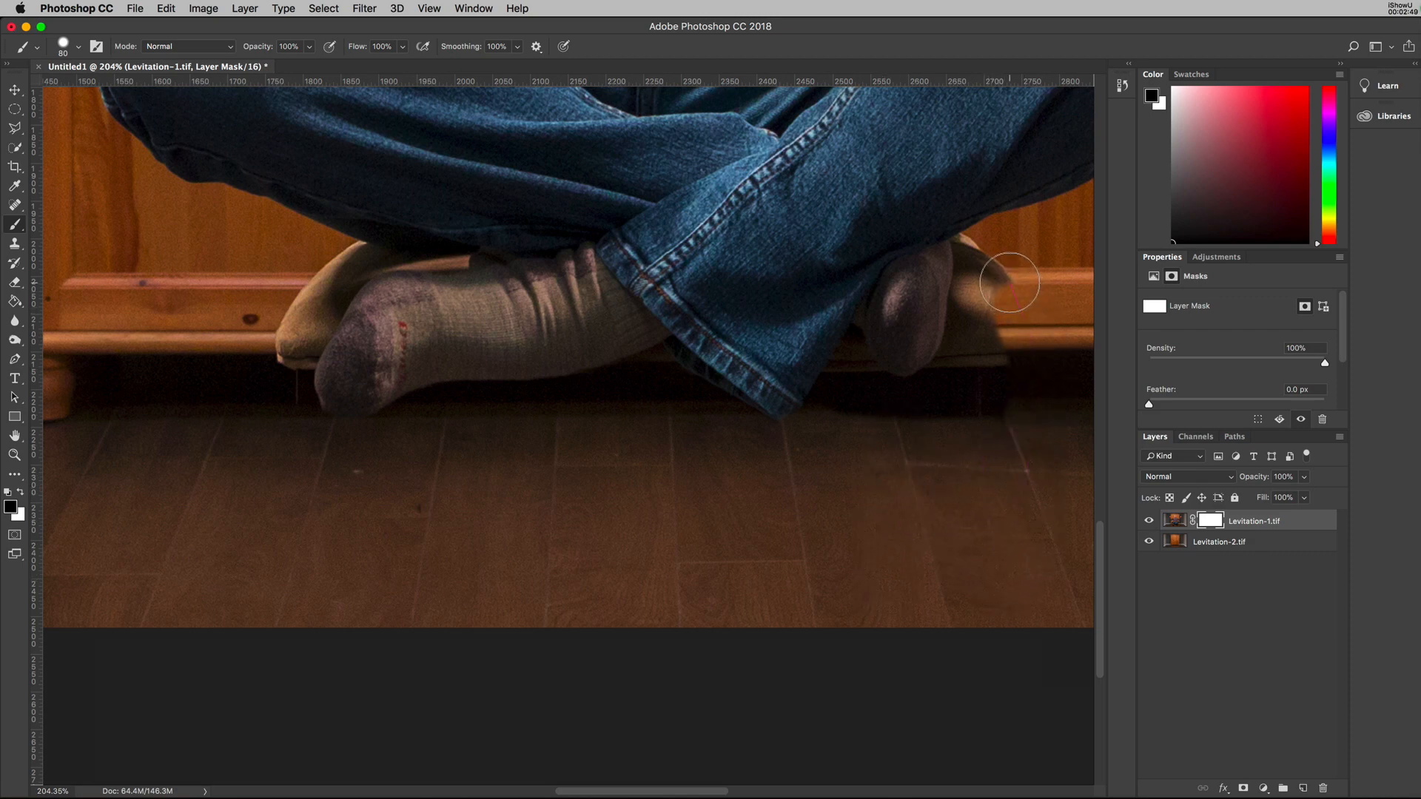
Mask out the remaining chair cushion around both feet and the jeans cuff, reducing the brush to 35 px for the edges
{"action": "key", "text": "bracketleft"}
{"action": "key", "text": "bracketleft"}
{"action": "key", "text": "bracketleft"}
{"action": "mouse_move", "coordinate": [970, 247]}
{"action": "left_mouse_down"}
{"action": "mouse_move", "coordinate": [960, 360]}
{"action": "mouse_move", "coordinate": [937, 390]}
{"action": "mouse_move", "coordinate": [981, 329]}
{"action": "mouse_move", "coordinate": [990, 256]}
{"action": "mouse_move", "coordinate": [1008, 279]}
{"action": "mouse_move", "coordinate": [998, 261]}
{"action": "mouse_move", "coordinate": [1000, 349]}
{"action": "mouse_move", "coordinate": [983, 398]}
{"action": "mouse_move", "coordinate": [1002, 390]}
{"action": "mouse_move", "coordinate": [949, 389]}
{"action": "mouse_move", "coordinate": [962, 357]}
{"action": "mouse_move", "coordinate": [941, 379]}
{"action": "mouse_move", "coordinate": [962, 349]}
{"action": "mouse_move", "coordinate": [967, 248]}
{"action": "mouse_move", "coordinate": [967, 321]}
{"action": "mouse_move", "coordinate": [935, 387]}
{"action": "mouse_move", "coordinate": [877, 388]}
{"action": "mouse_move", "coordinate": [852, 345]}
{"action": "mouse_move", "coordinate": [823, 418]}
{"action": "mouse_move", "coordinate": [761, 436]}
{"action": "mouse_move", "coordinate": [637, 402]}
{"action": "left_mouse_up"}
{"action": "mouse_move", "coordinate": [285, 414]}
{"action": "left_mouse_down"}
{"action": "mouse_move", "coordinate": [321, 315]}
{"action": "mouse_move", "coordinate": [265, 362]}
{"action": "mouse_move", "coordinate": [321, 276]}
{"action": "mouse_move", "coordinate": [270, 381]}
{"action": "mouse_move", "coordinate": [353, 253]}
{"action": "mouse_move", "coordinate": [327, 308]}
{"action": "left_mouse_up"}
{"action": "key", "text": "bracketleft"}
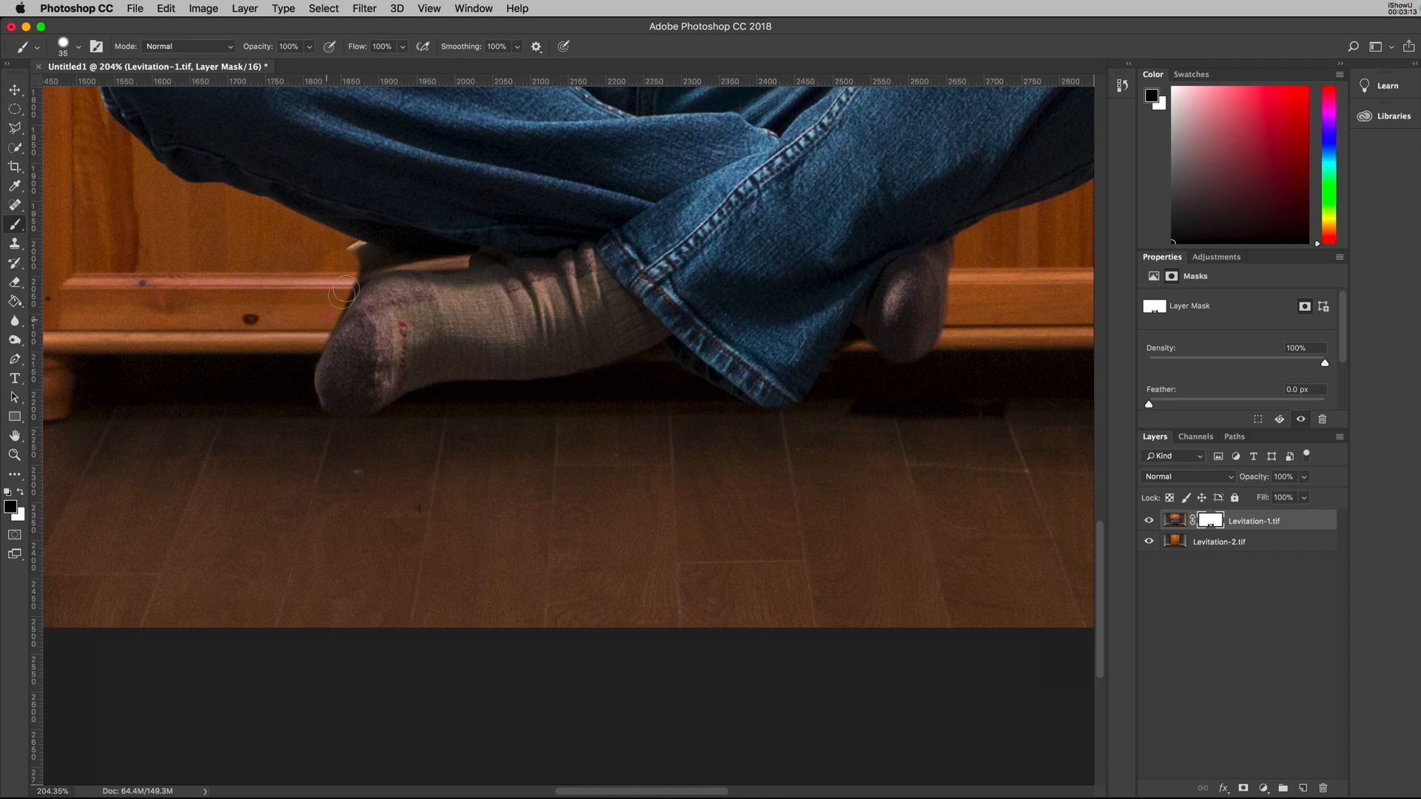
{"action": "mouse_move", "coordinate": [362, 277]}
{"action": "left_mouse_down"}
{"action": "mouse_move", "coordinate": [467, 260]}
{"action": "mouse_move", "coordinate": [328, 247]}
{"action": "left_mouse_up"}
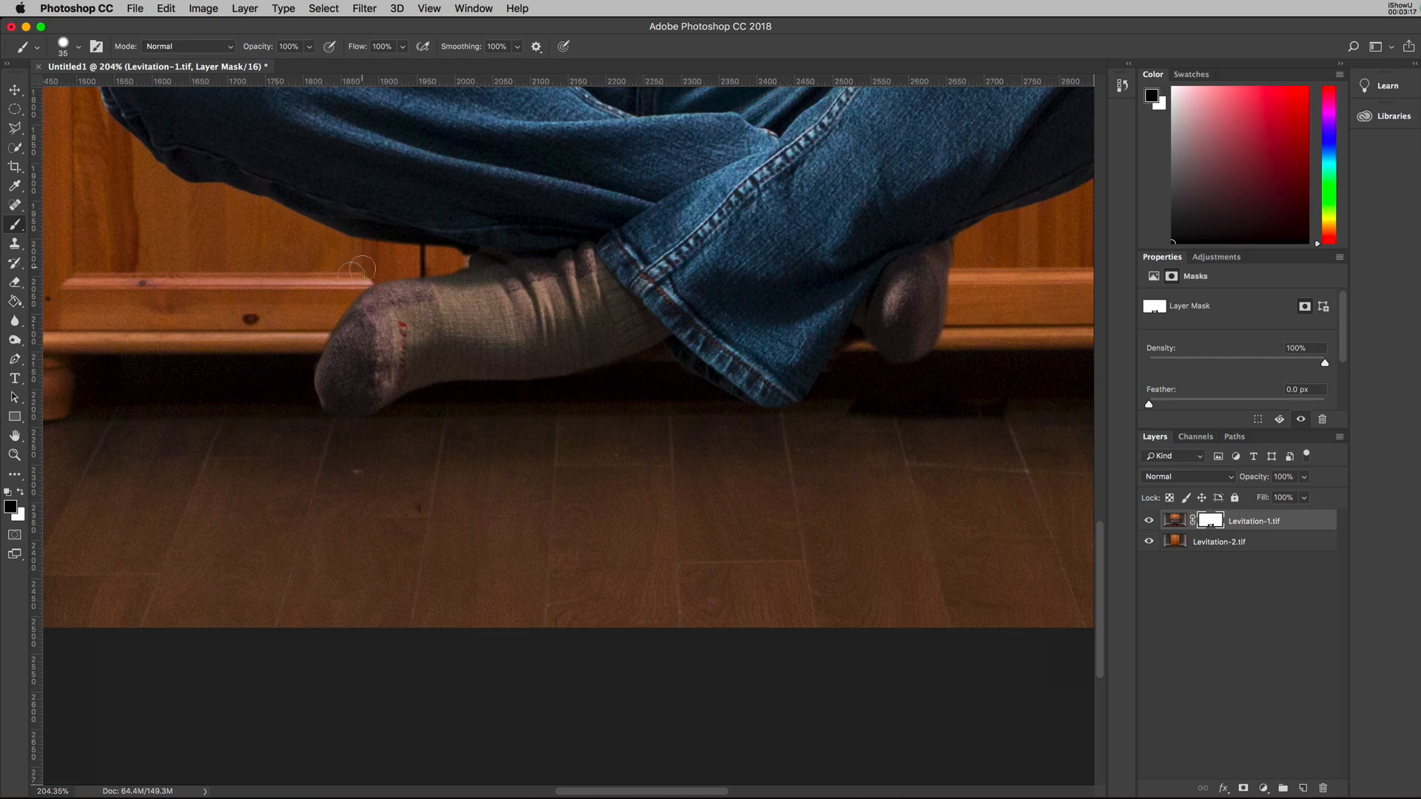
Mask out the last bit of cushion in the gap between the sock and the jeans with a 15 px brush
{"action": "key", "text": "bracketleft"}
{"action": "key", "text": "bracketleft"}
{"action": "key", "text": "bracketleft"}
{"action": "mouse_move", "coordinate": [478, 259]}
{"action": "left_mouse_down"}
{"action": "mouse_move", "coordinate": [495, 257]}
{"action": "mouse_move", "coordinate": [427, 256]}
{"action": "left_mouse_up"}
Mask out the chair back post between the arm and the left side of the sweater with a 35 px brush
{"action": "key", "text": "super+1"}
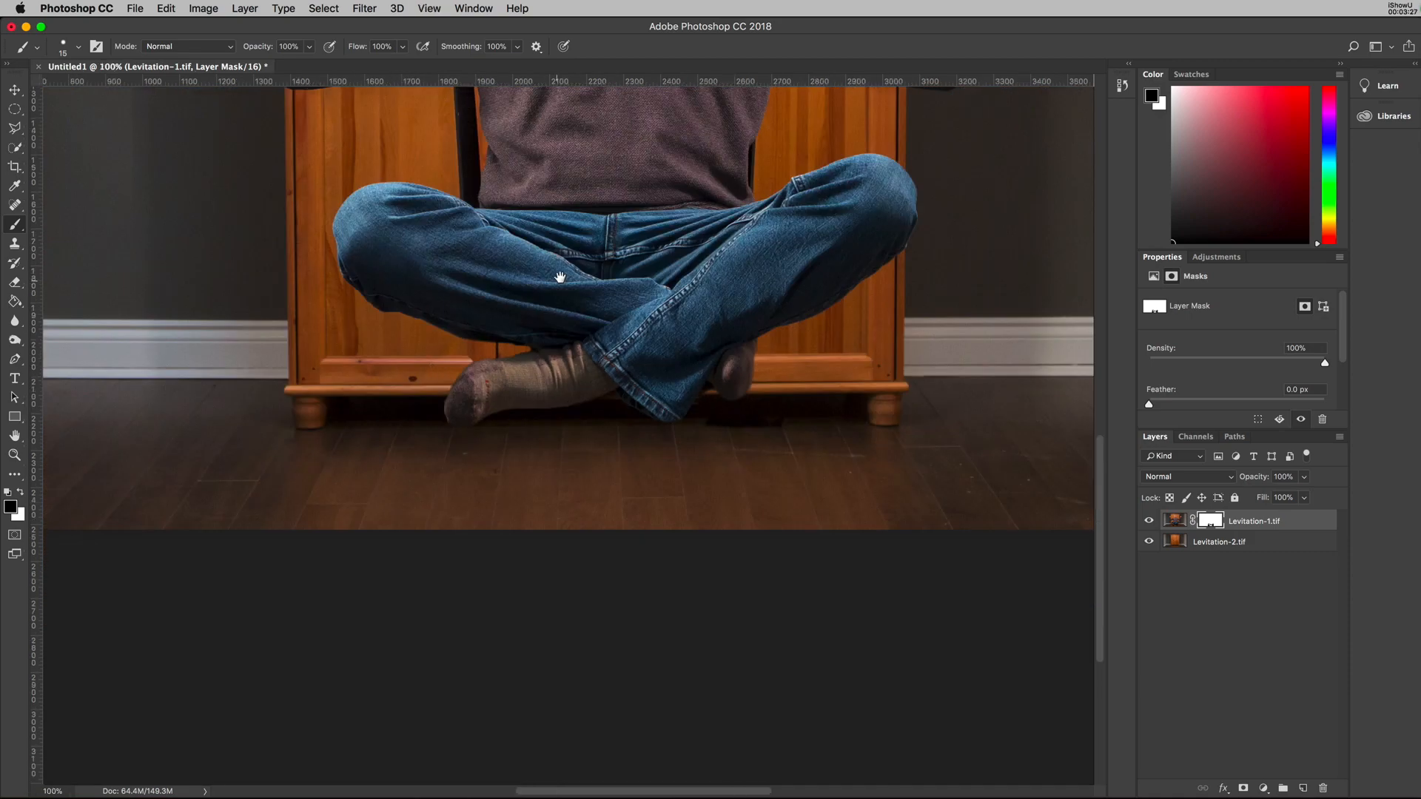
{"action": "left_click_drag", "start_coordinate": [560, 277], "coordinate": [538, 569]}
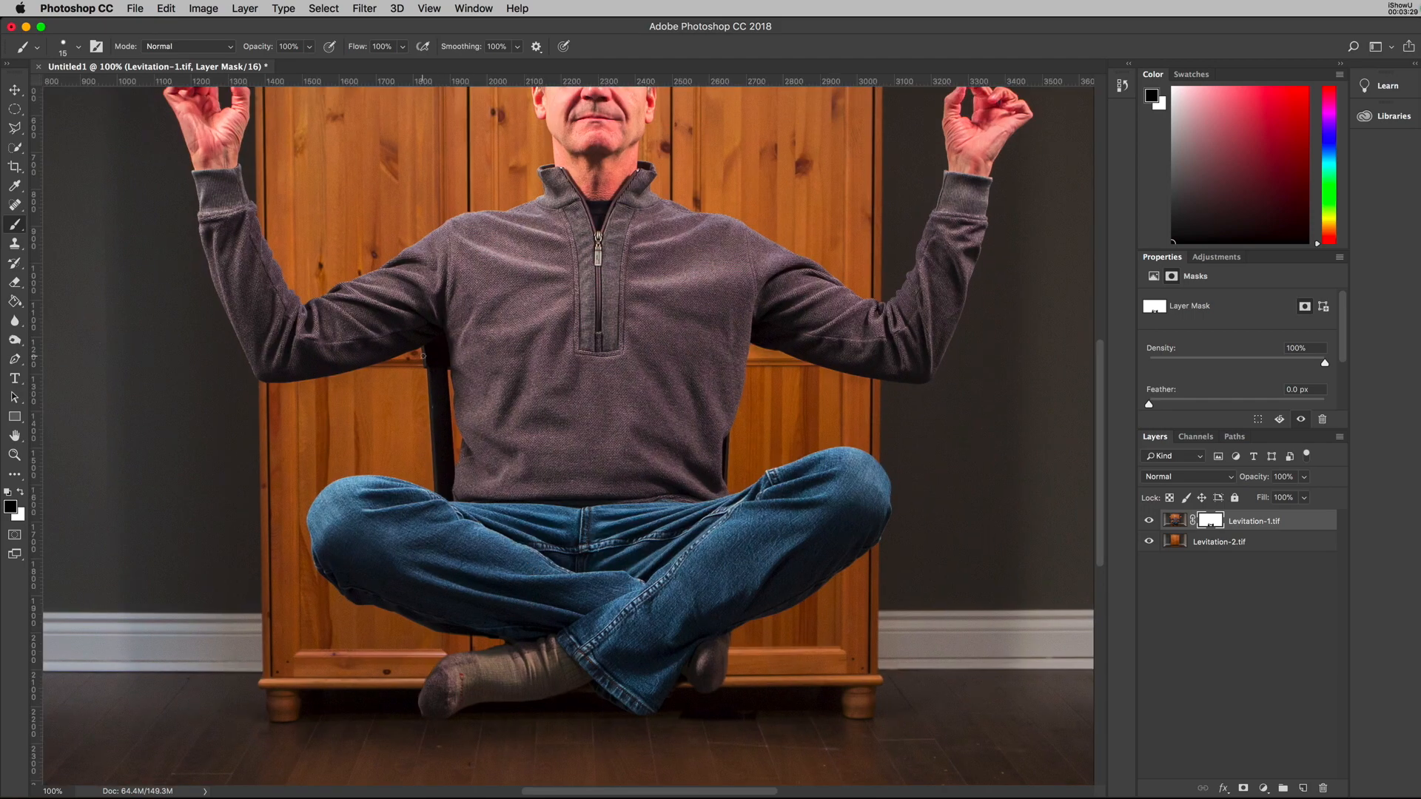
{"action": "key", "text": "bracketright"}
{"action": "key", "text": "bracketright"}
{"action": "mouse_move", "coordinate": [442, 350]}
{"action": "left_mouse_down"}
{"action": "mouse_move", "coordinate": [418, 365]}
{"action": "mouse_move", "coordinate": [434, 353]}
{"action": "mouse_move", "coordinate": [435, 413]}
{"action": "mouse_move", "coordinate": [442, 372]}
{"action": "mouse_move", "coordinate": [447, 495]}
{"action": "mouse_move", "coordinate": [453, 465]}
{"action": "left_mouse_up"}
{"action": "mouse_move", "coordinate": [447, 405]}
{"action": "left_mouse_down"}
{"action": "mouse_move", "coordinate": [448, 498]}
{"action": "mouse_move", "coordinate": [438, 489]}
{"action": "mouse_move", "coordinate": [434, 458]}
{"action": "mouse_move", "coordinate": [462, 498]}
{"action": "mouse_move", "coordinate": [459, 436]}
{"action": "mouse_move", "coordinate": [470, 494]}
{"action": "mouse_move", "coordinate": [431, 515]}
{"action": "mouse_move", "coordinate": [470, 476]}
{"action": "mouse_move", "coordinate": [442, 352]}
{"action": "left_mouse_up"}
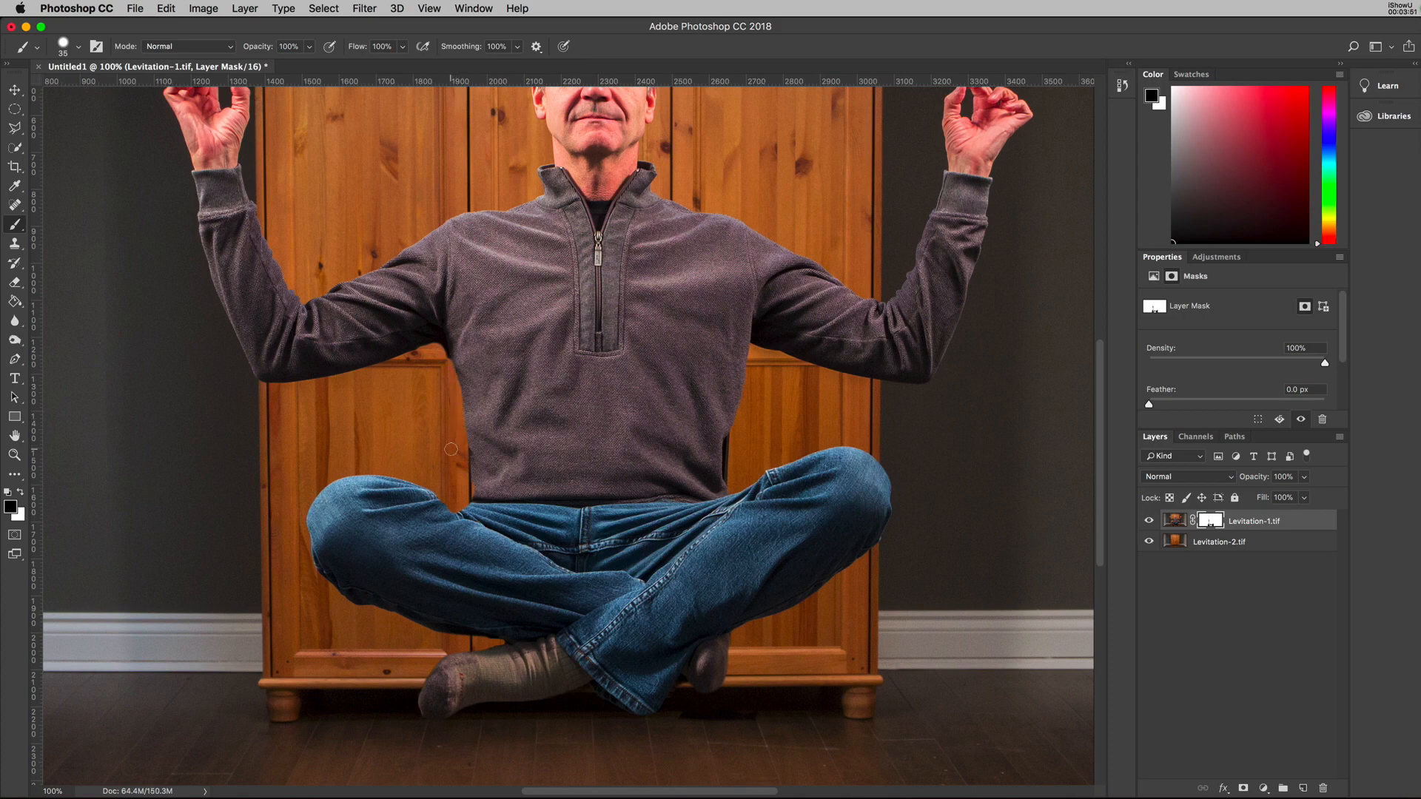
Set the foreground color to white and paint on the mask to restore the sweater's left edge down to the jeans
{"action": "left_click", "coordinate": [20, 493]}
{"action": "left_click", "coordinate": [11, 508]}
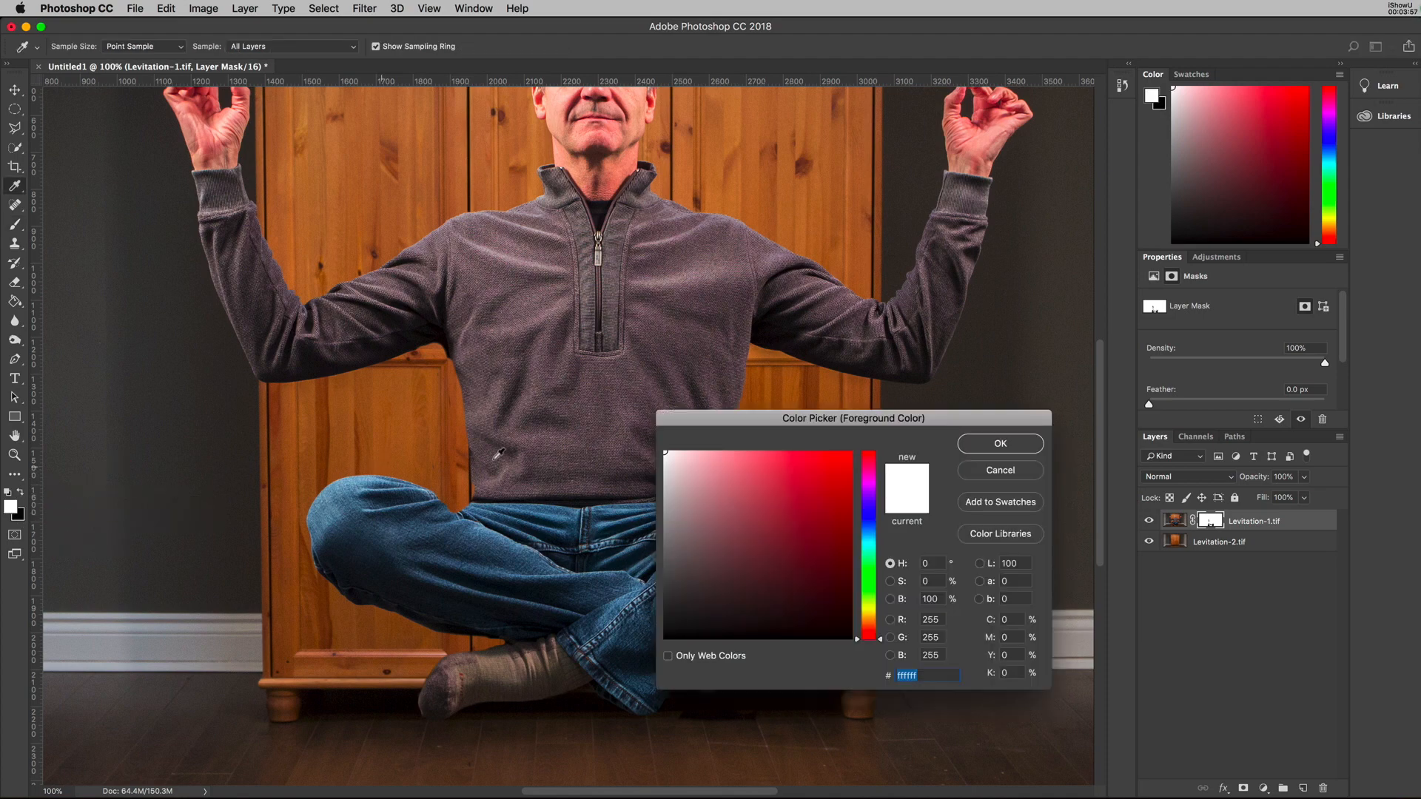
{"action": "left_click", "coordinate": [1002, 441]}
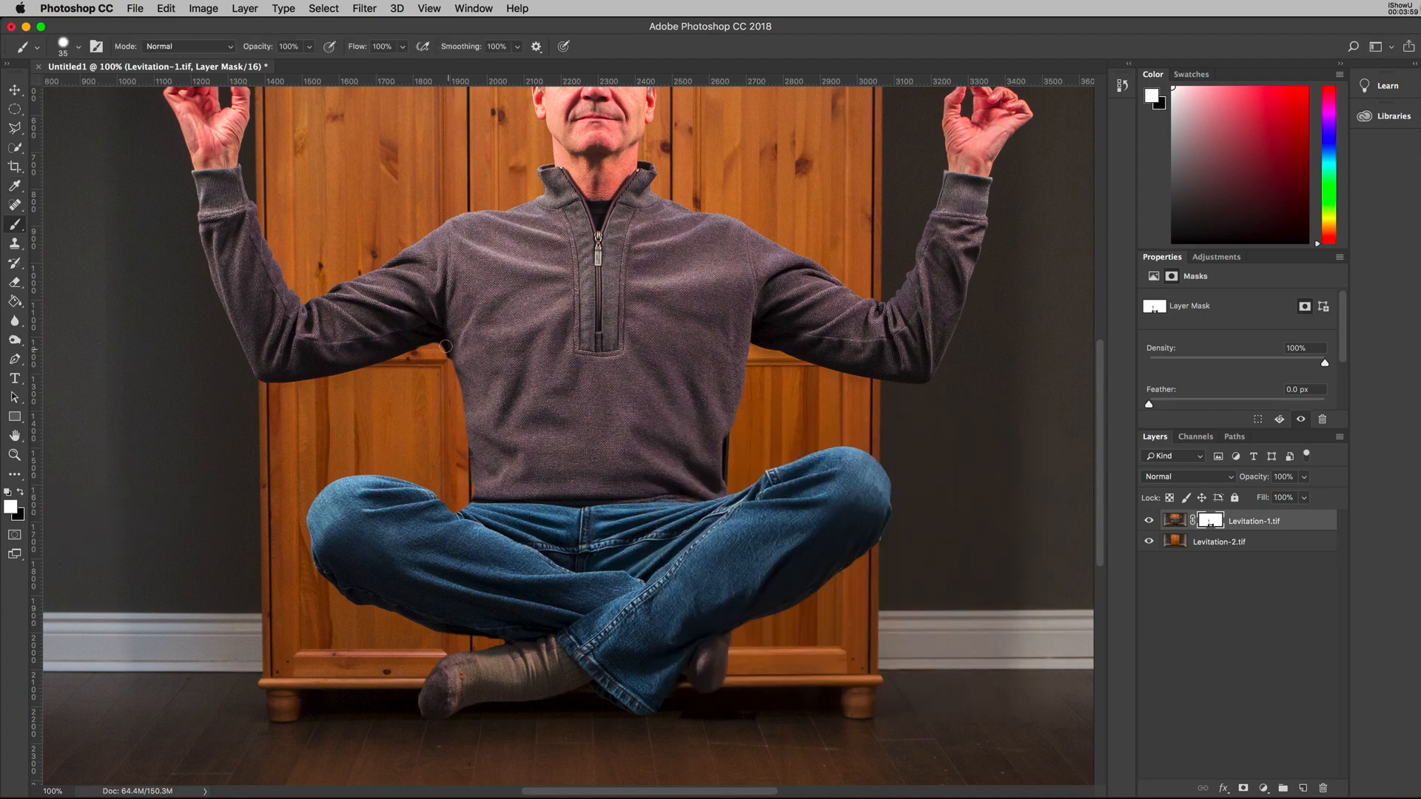
{"action": "mouse_move", "coordinate": [445, 346]}
{"action": "left_mouse_down"}
{"action": "mouse_move", "coordinate": [459, 509]}
{"action": "mouse_move", "coordinate": [472, 493]}
{"action": "mouse_move", "coordinate": [465, 425]}
{"action": "mouse_move", "coordinate": [459, 507]}
{"action": "left_mouse_up"}
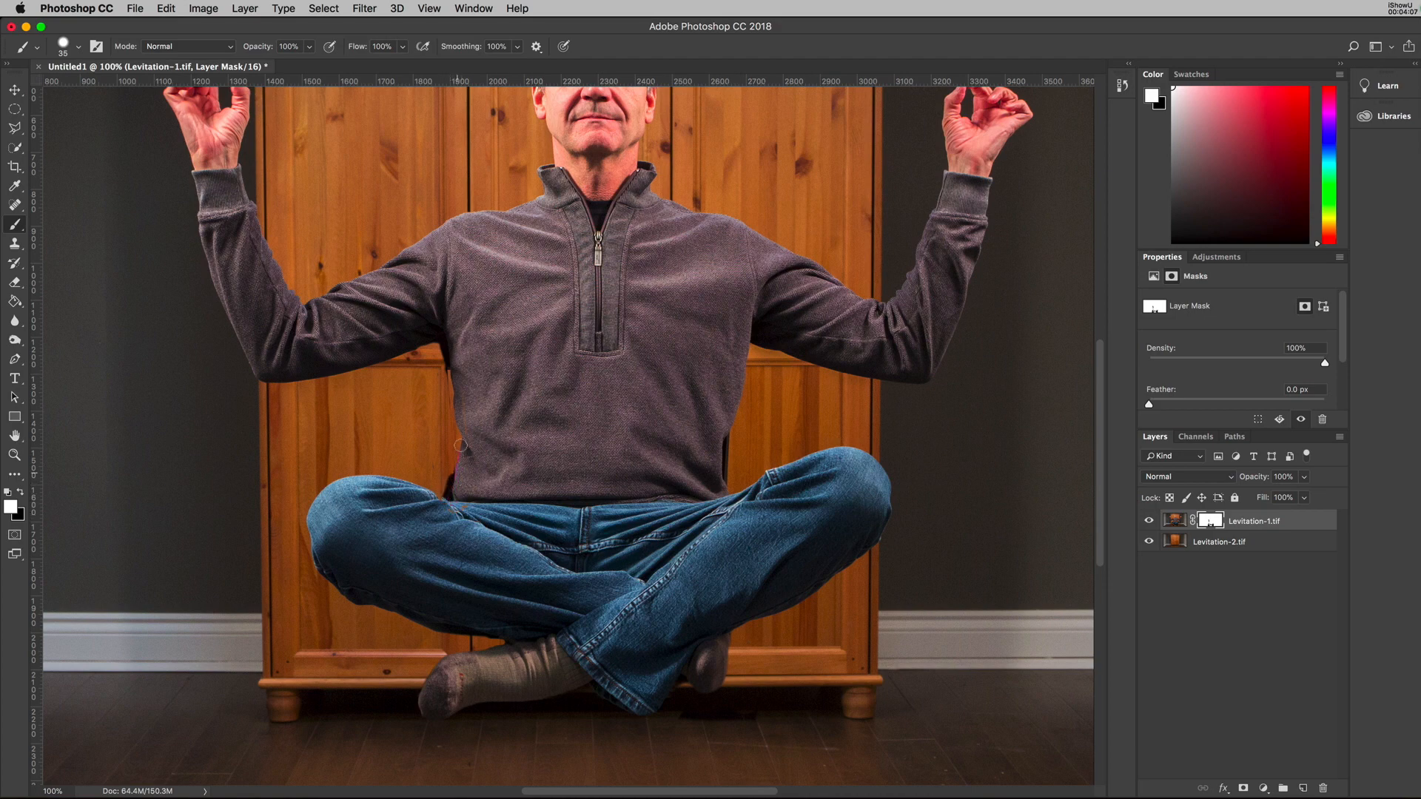
{"action": "left_click_drag", "start_coordinate": [453, 376], "coordinate": [447, 500]}
Paint the mask black again, close up, along the sweater's left edge to remove the remaining strip of chair post
{"action": "left_click", "coordinate": [21, 494]}
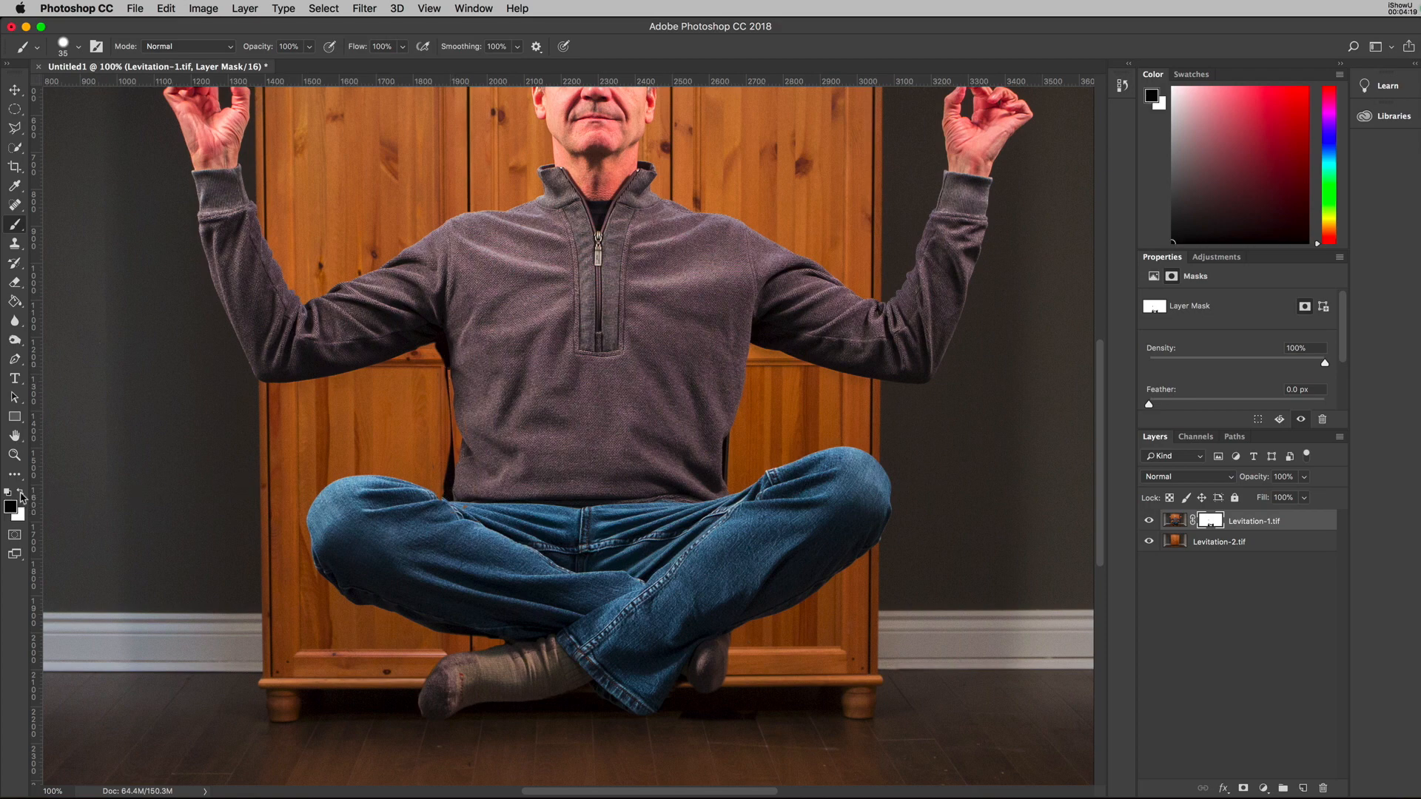
{"action": "left_click", "coordinate": [440, 379]}
{"action": "left_click", "coordinate": [439, 379]}
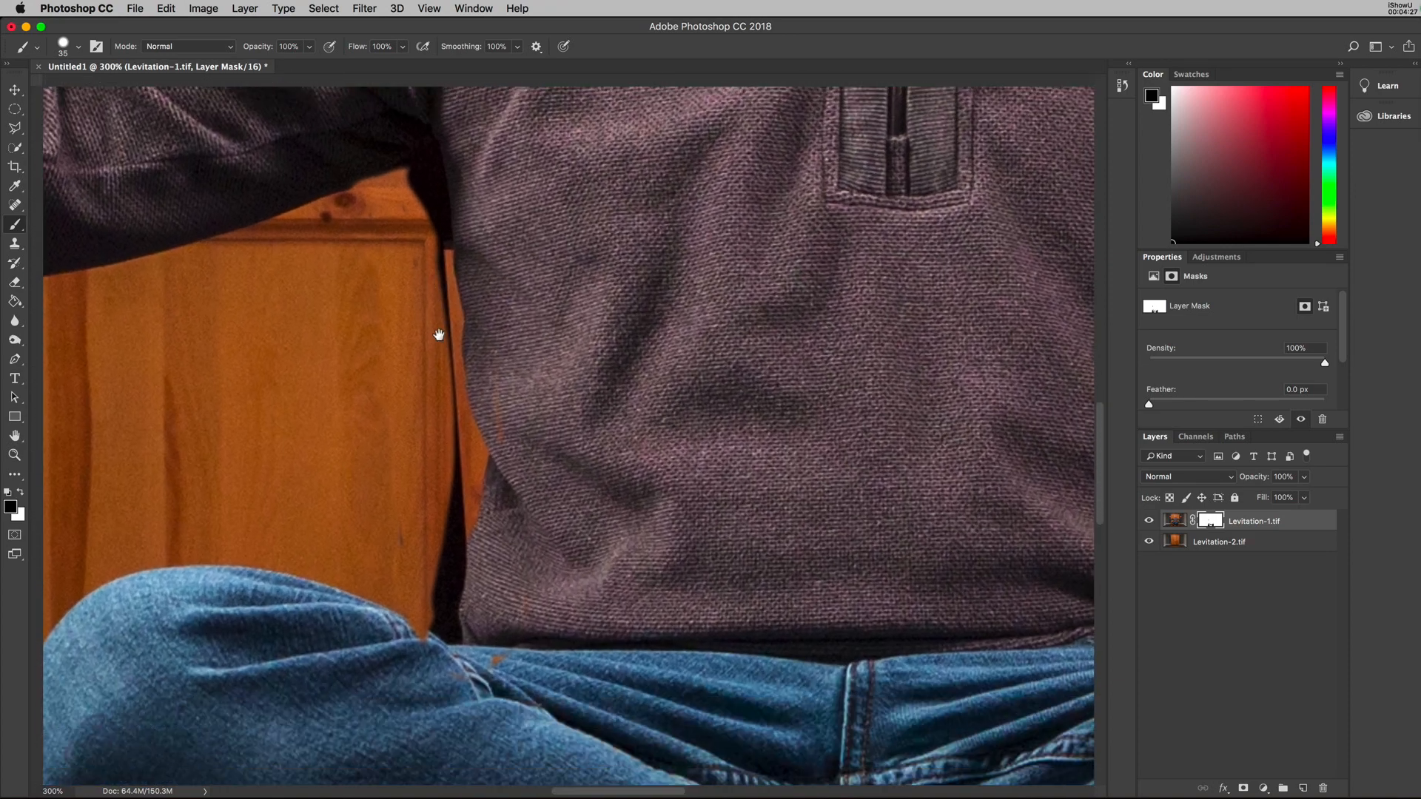
{"action": "left_click_drag", "start_coordinate": [439, 335], "coordinate": [434, 318]}
{"action": "mouse_move", "coordinate": [452, 442]}
{"action": "left_mouse_down"}
{"action": "mouse_move", "coordinate": [445, 621]}
{"action": "mouse_move", "coordinate": [451, 422]}
{"action": "mouse_move", "coordinate": [415, 146]}
{"action": "mouse_move", "coordinate": [402, 165]}
{"action": "mouse_move", "coordinate": [420, 159]}
{"action": "mouse_move", "coordinate": [433, 180]}
{"action": "mouse_move", "coordinate": [435, 210]}
{"action": "mouse_move", "coordinate": [432, 174]}
{"action": "mouse_move", "coordinate": [389, 174]}
{"action": "left_mouse_up"}
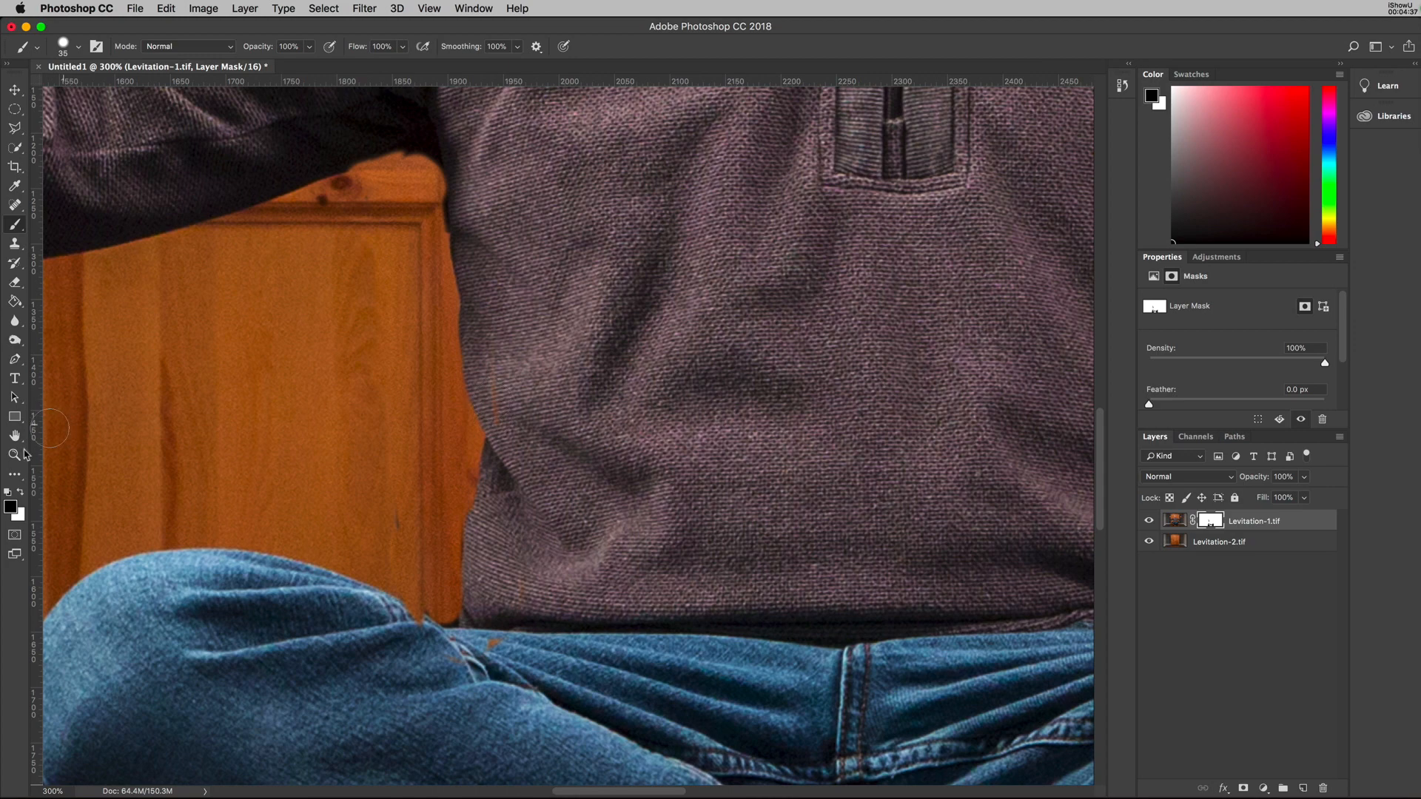
Paint white on the mask to restore the hidden spots on the sweater's edge and the top edge of the jeans
{"action": "left_click", "coordinate": [20, 492]}
{"action": "left_click_drag", "start_coordinate": [501, 415], "coordinate": [503, 446]}
{"action": "left_click_drag", "start_coordinate": [445, 629], "coordinate": [405, 595]}
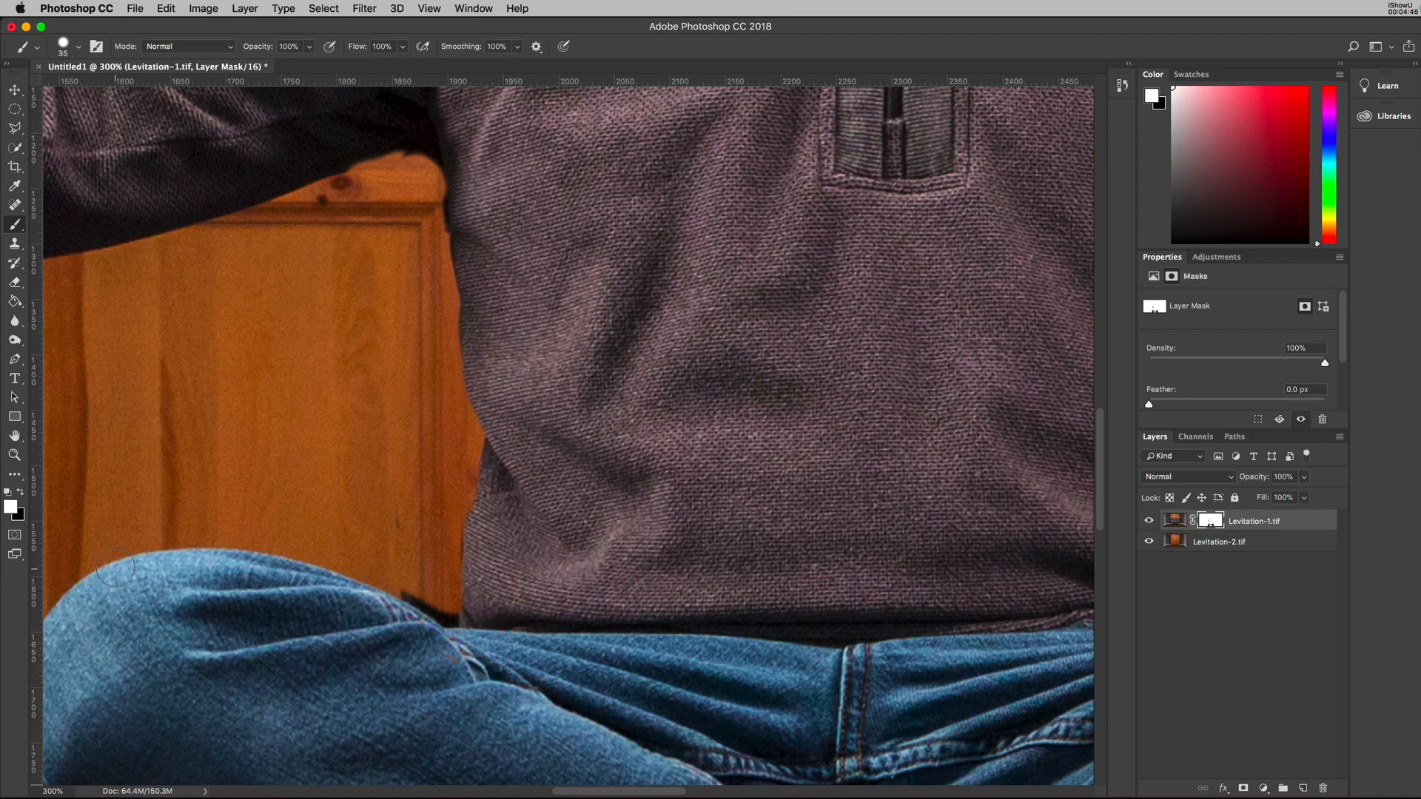
Mask out the dark chair remnant between the jeans and the sweater's hem in black with a 9 px brush
{"action": "left_click", "coordinate": [21, 493]}
{"action": "key", "text": "bracketleft"}
{"action": "key", "text": "bracketleft"}
{"action": "key", "text": "bracketleft"}
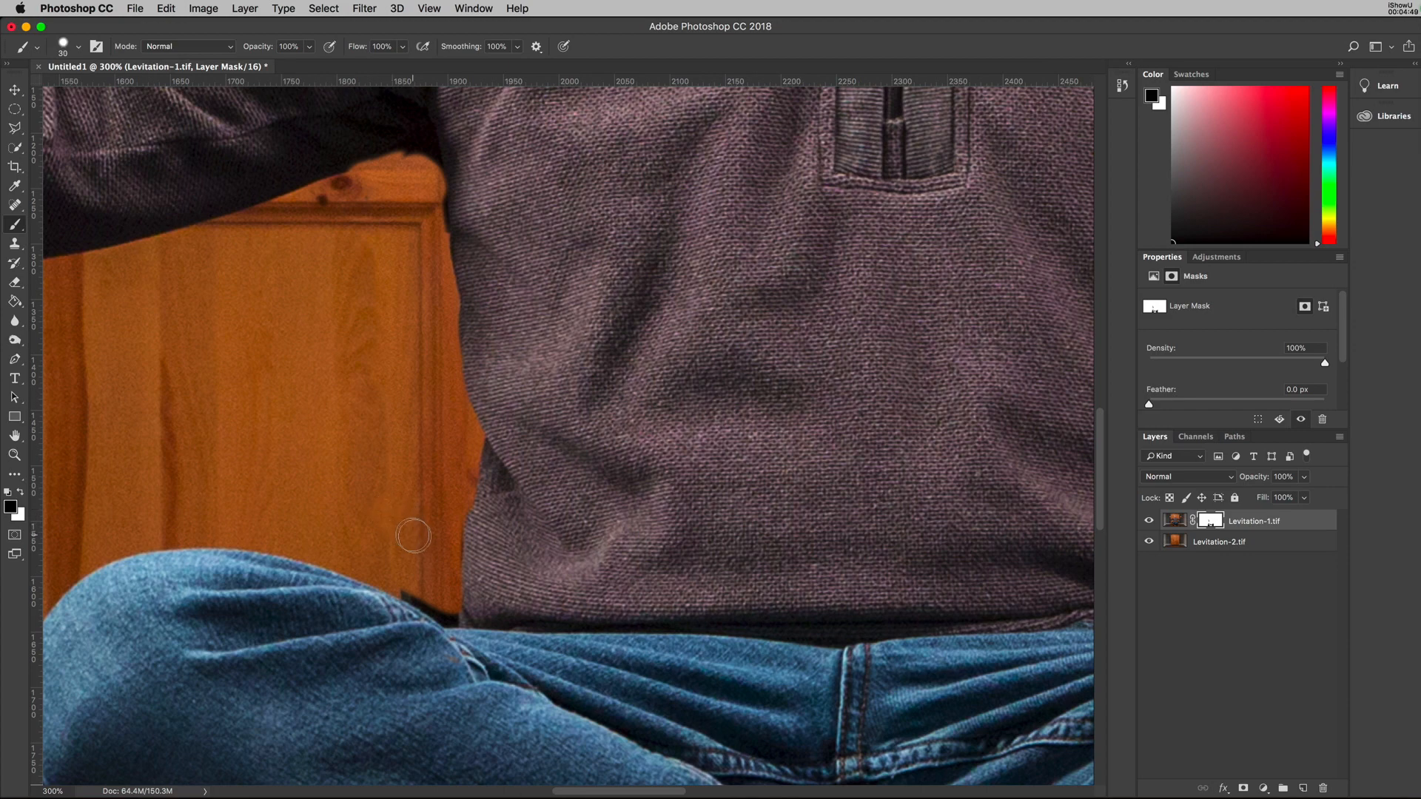
{"action": "key", "text": "bracketleft"}
{"action": "mouse_move", "coordinate": [404, 591]}
{"action": "left_mouse_down"}
{"action": "mouse_move", "coordinate": [450, 619]}
{"action": "mouse_move", "coordinate": [453, 608]}
{"action": "mouse_move", "coordinate": [455, 623]}
{"action": "mouse_move", "coordinate": [413, 607]}
{"action": "left_mouse_up"}
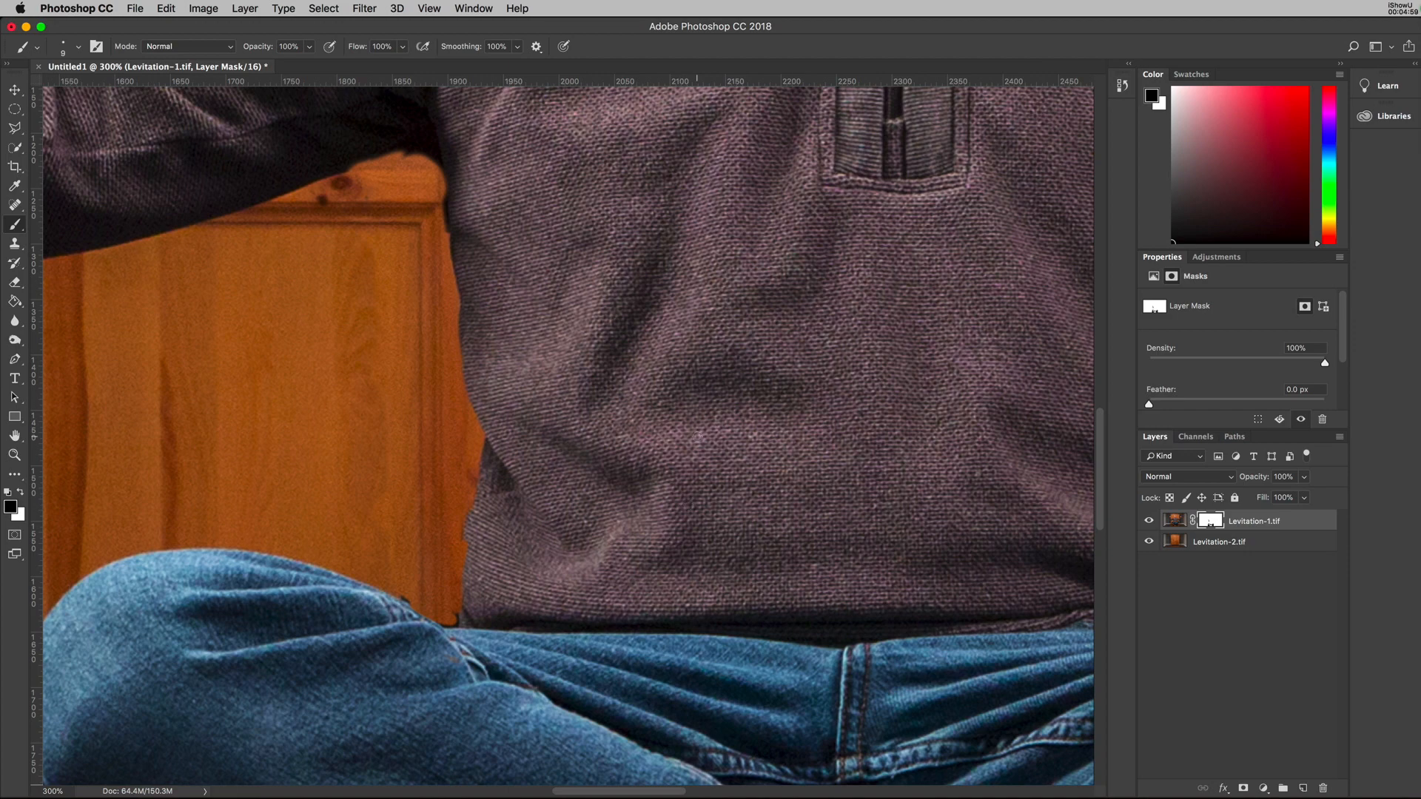
{"action": "key", "text": "super+0"}
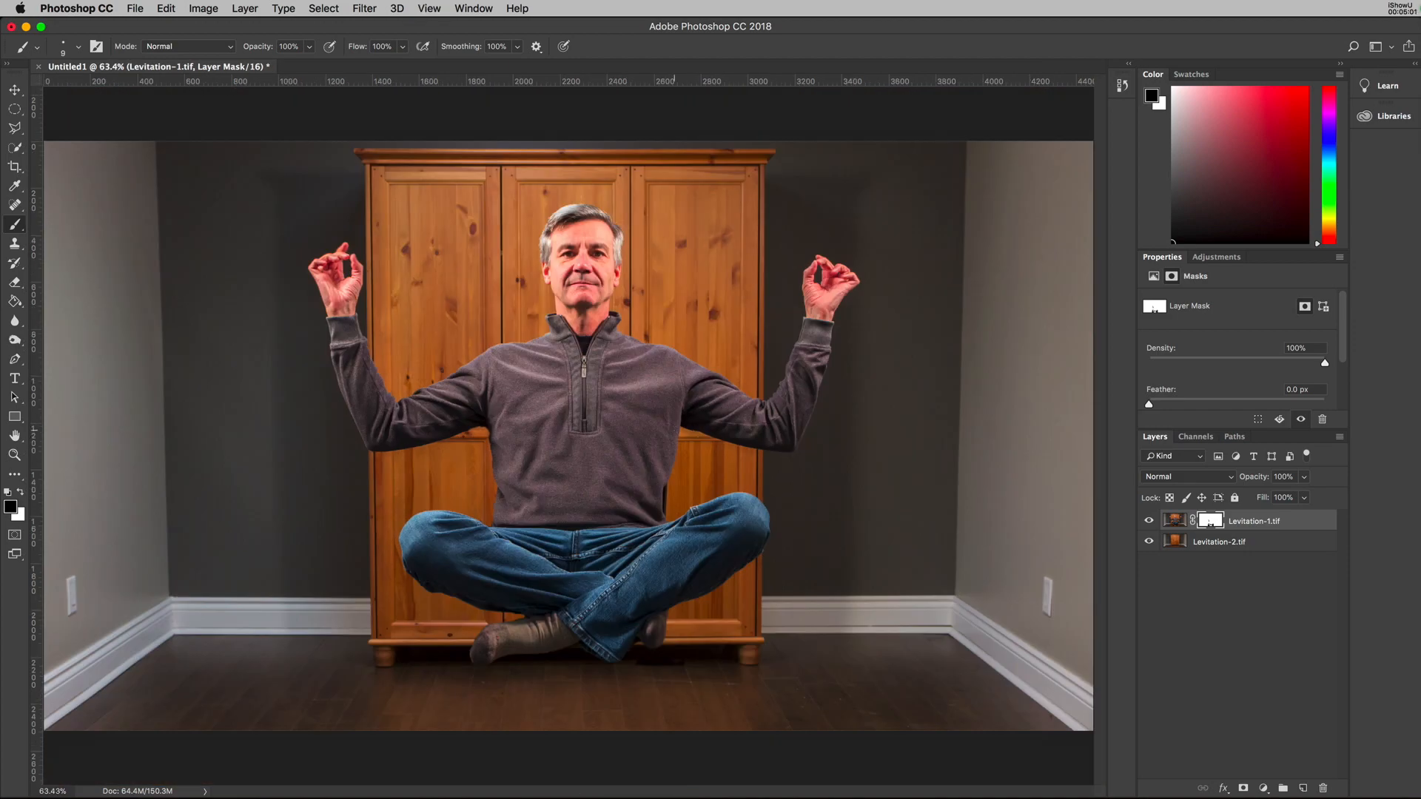